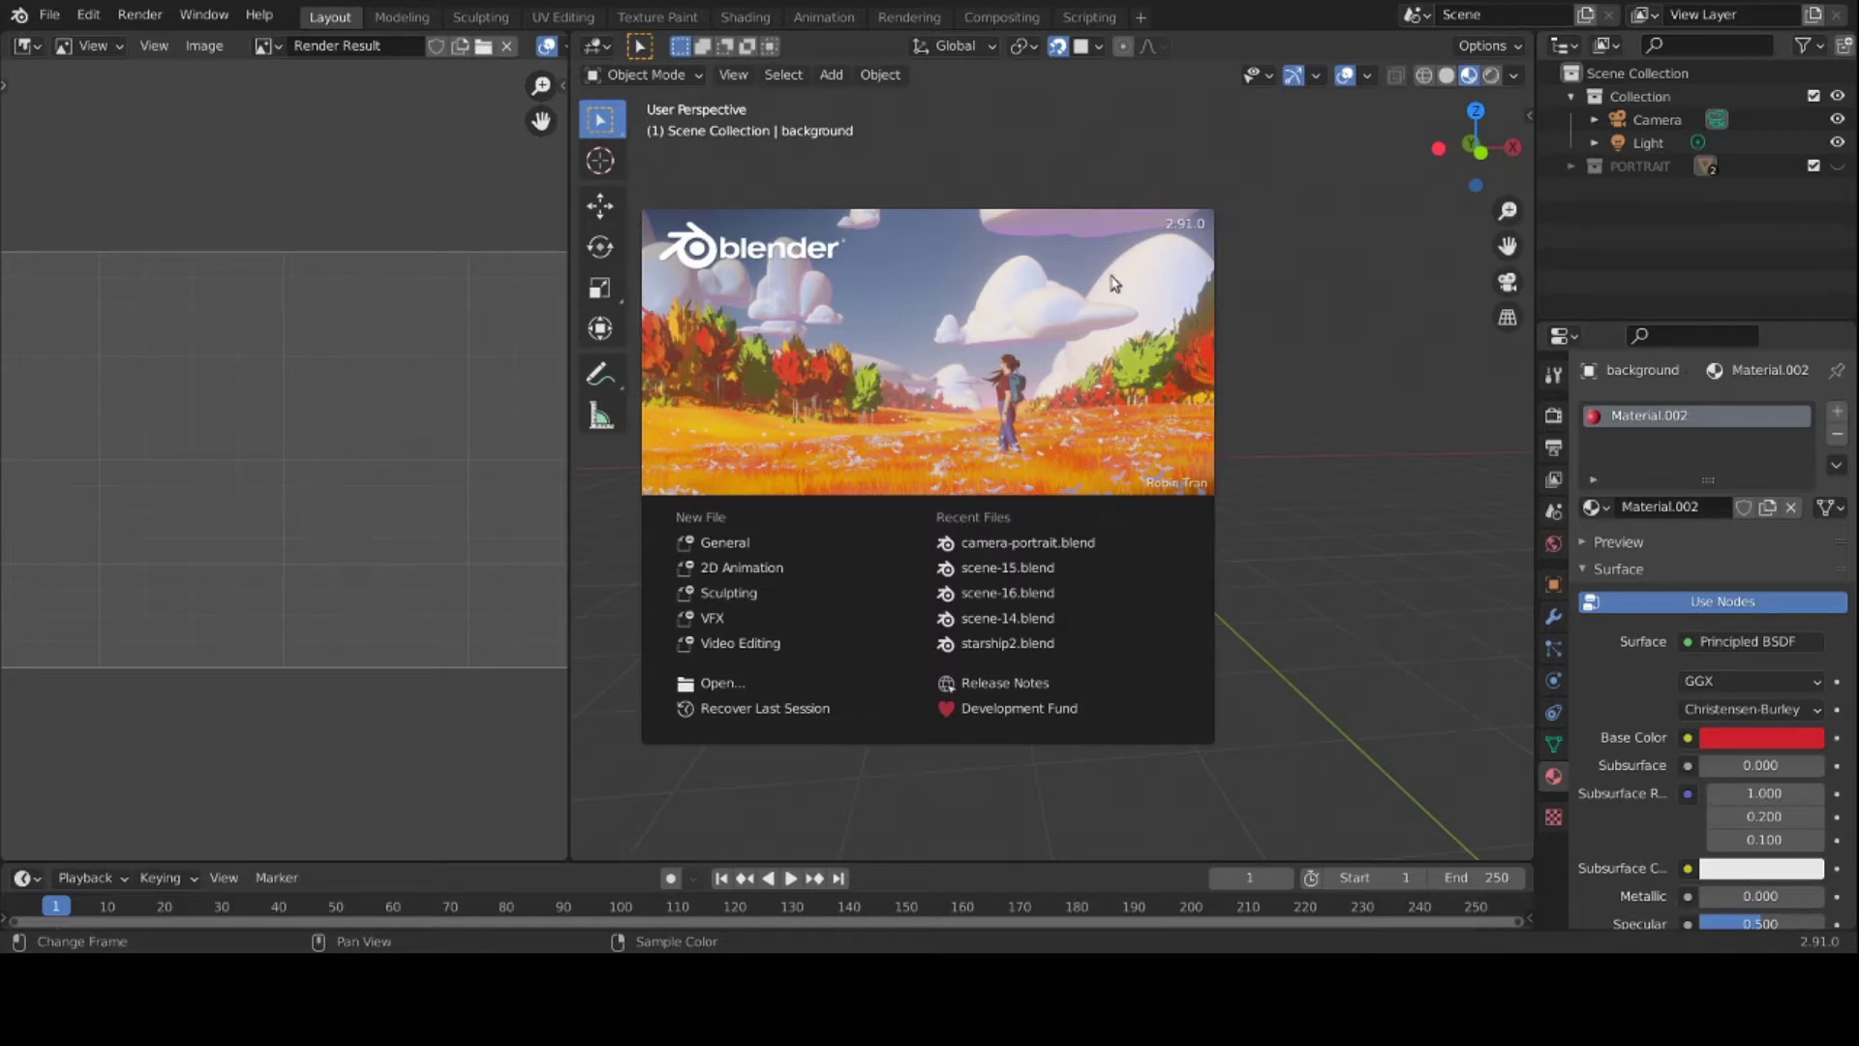
Step: Dismiss the splash screen, view the scene through the camera and select the Camera object
{"action": "left_click", "coordinate": [1112, 282]}
{"action": "key", "text": "KP_0"}
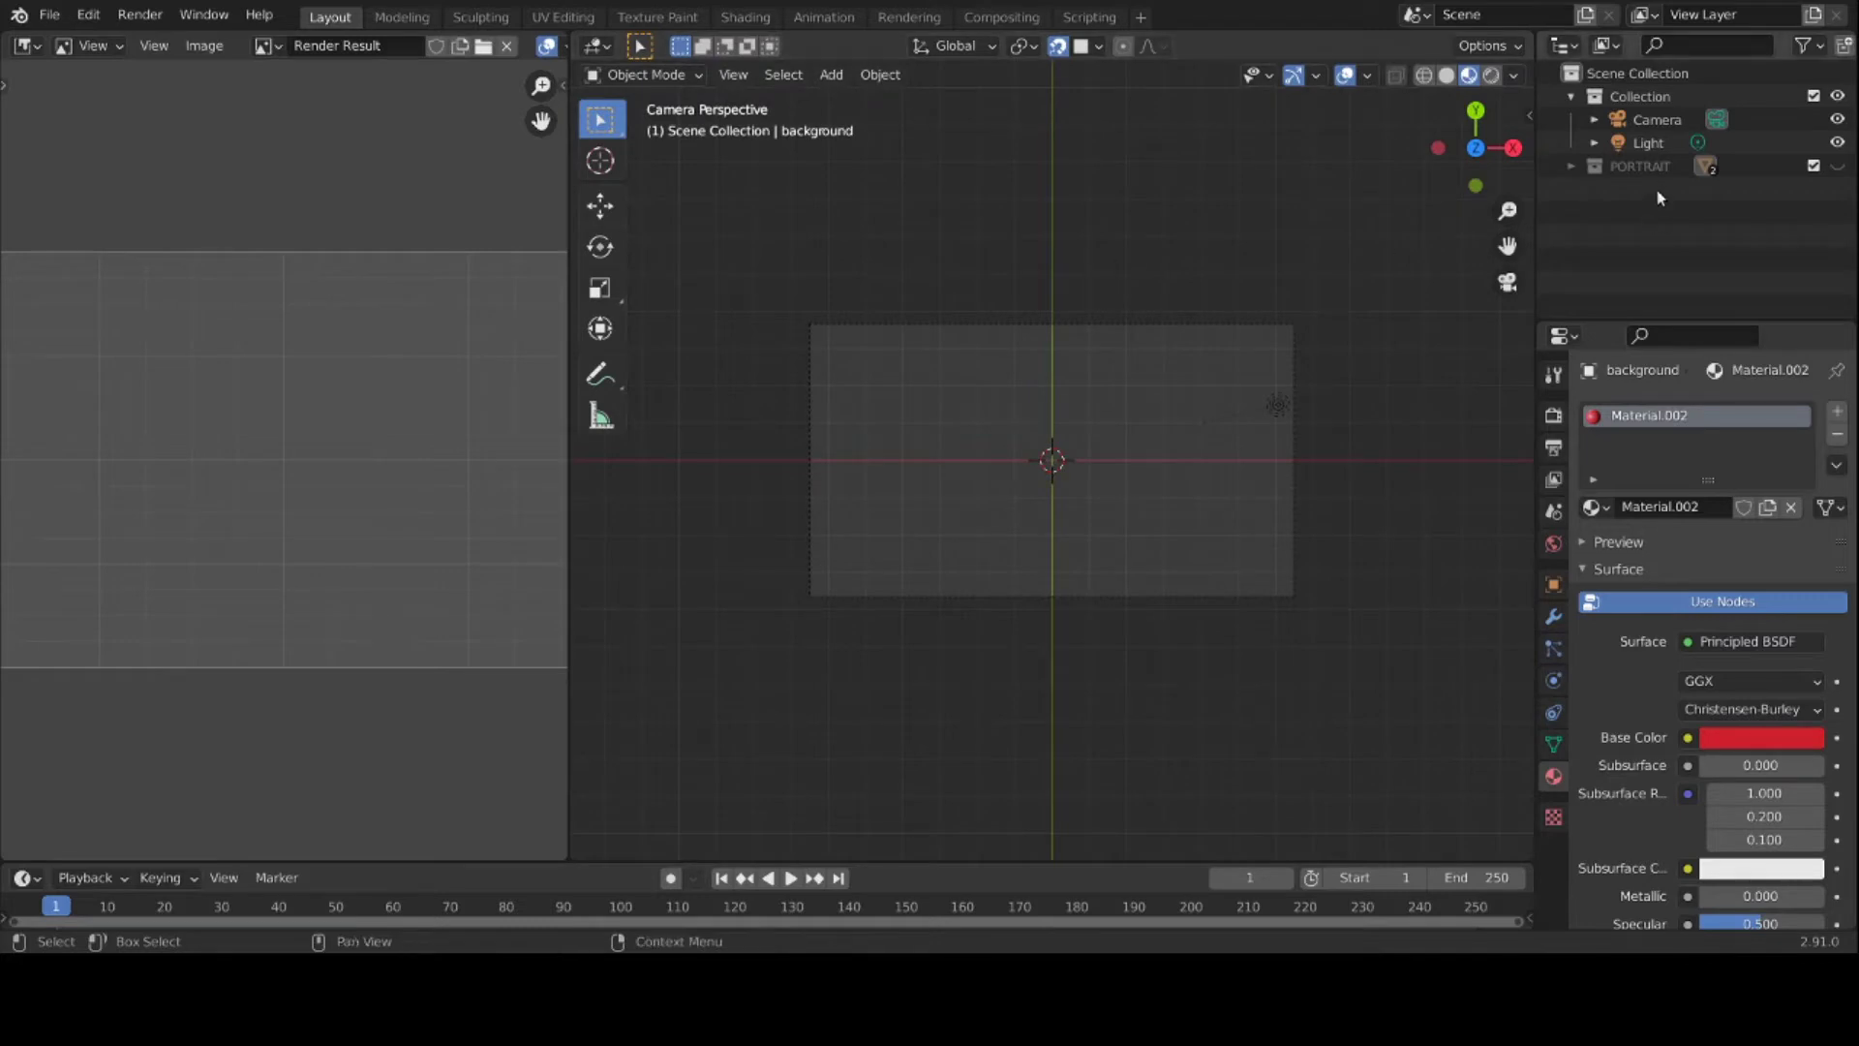
{"action": "left_click", "coordinate": [1655, 120]}
{"action": "scroll", "coordinate": [1152, 433], "scroll_direction": "up", "scroll_amount": 1}
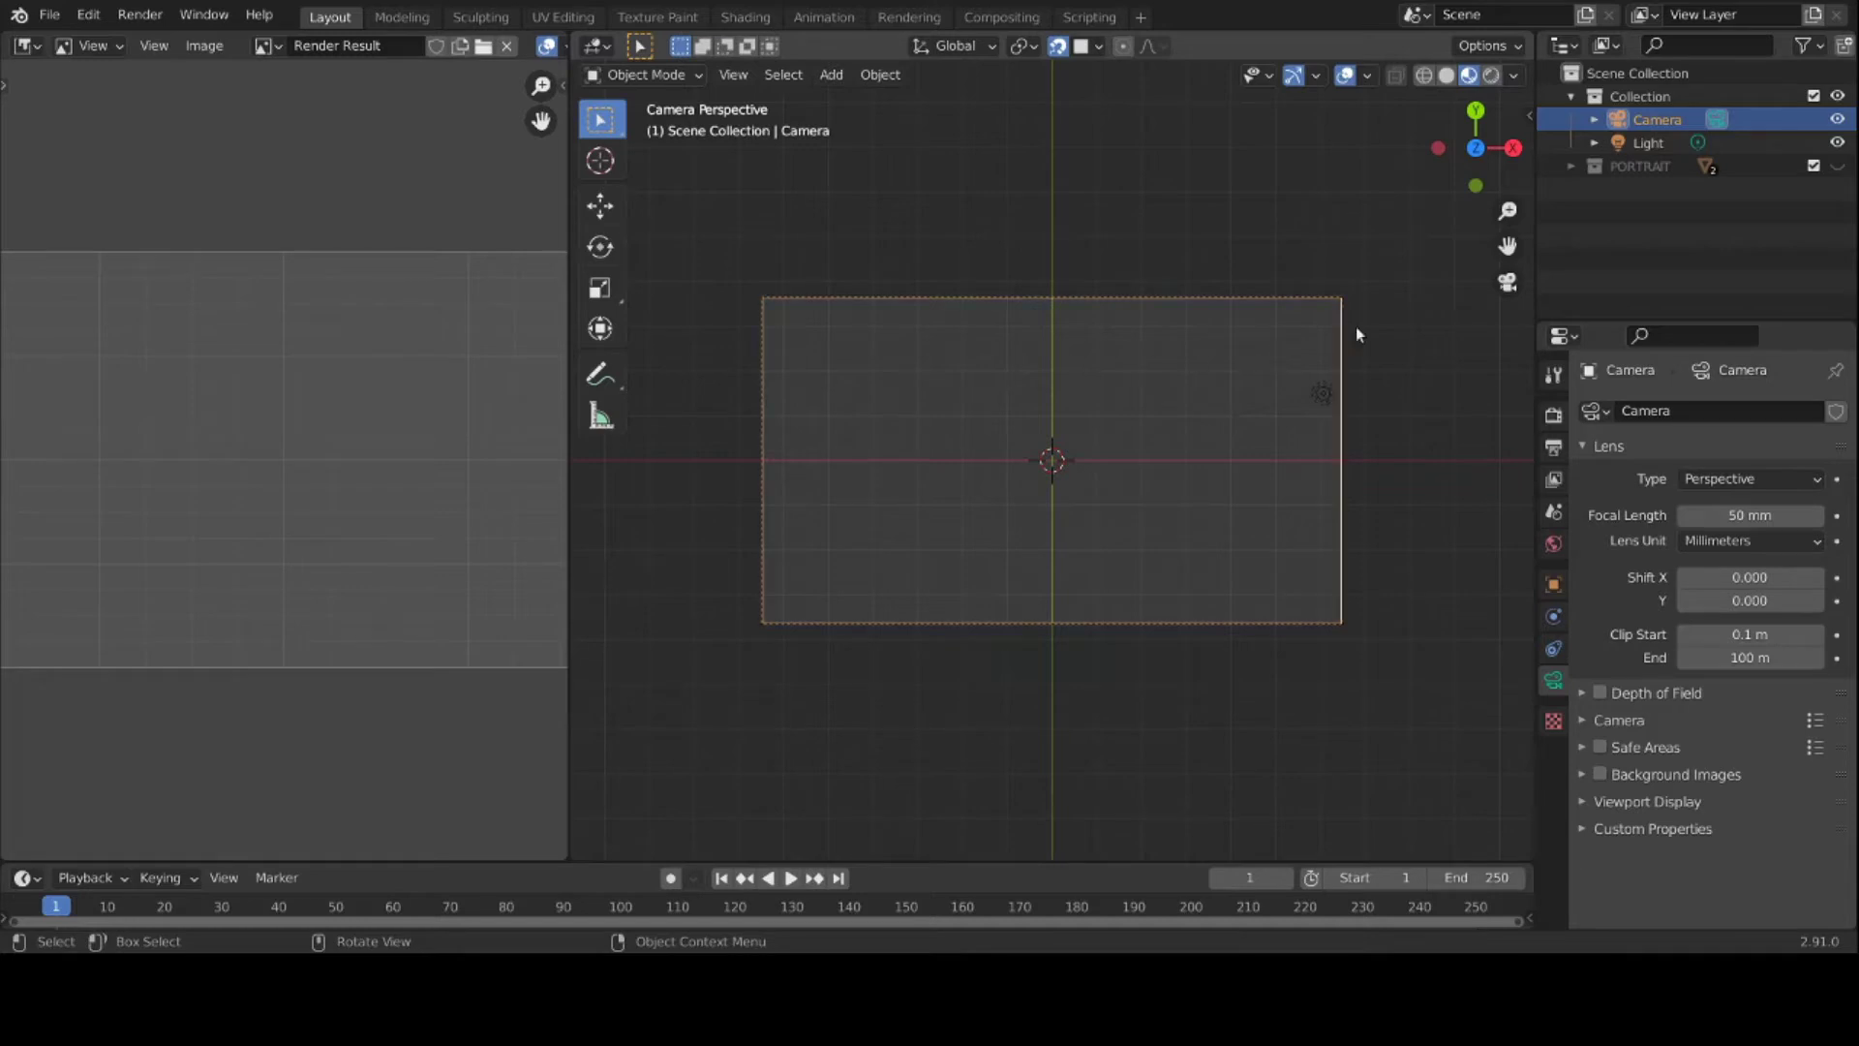
Step: Make the PORTRAIT collection visible and render the image from the camera, fitting the whole result in view
{"action": "left_click", "coordinate": [1837, 167]}
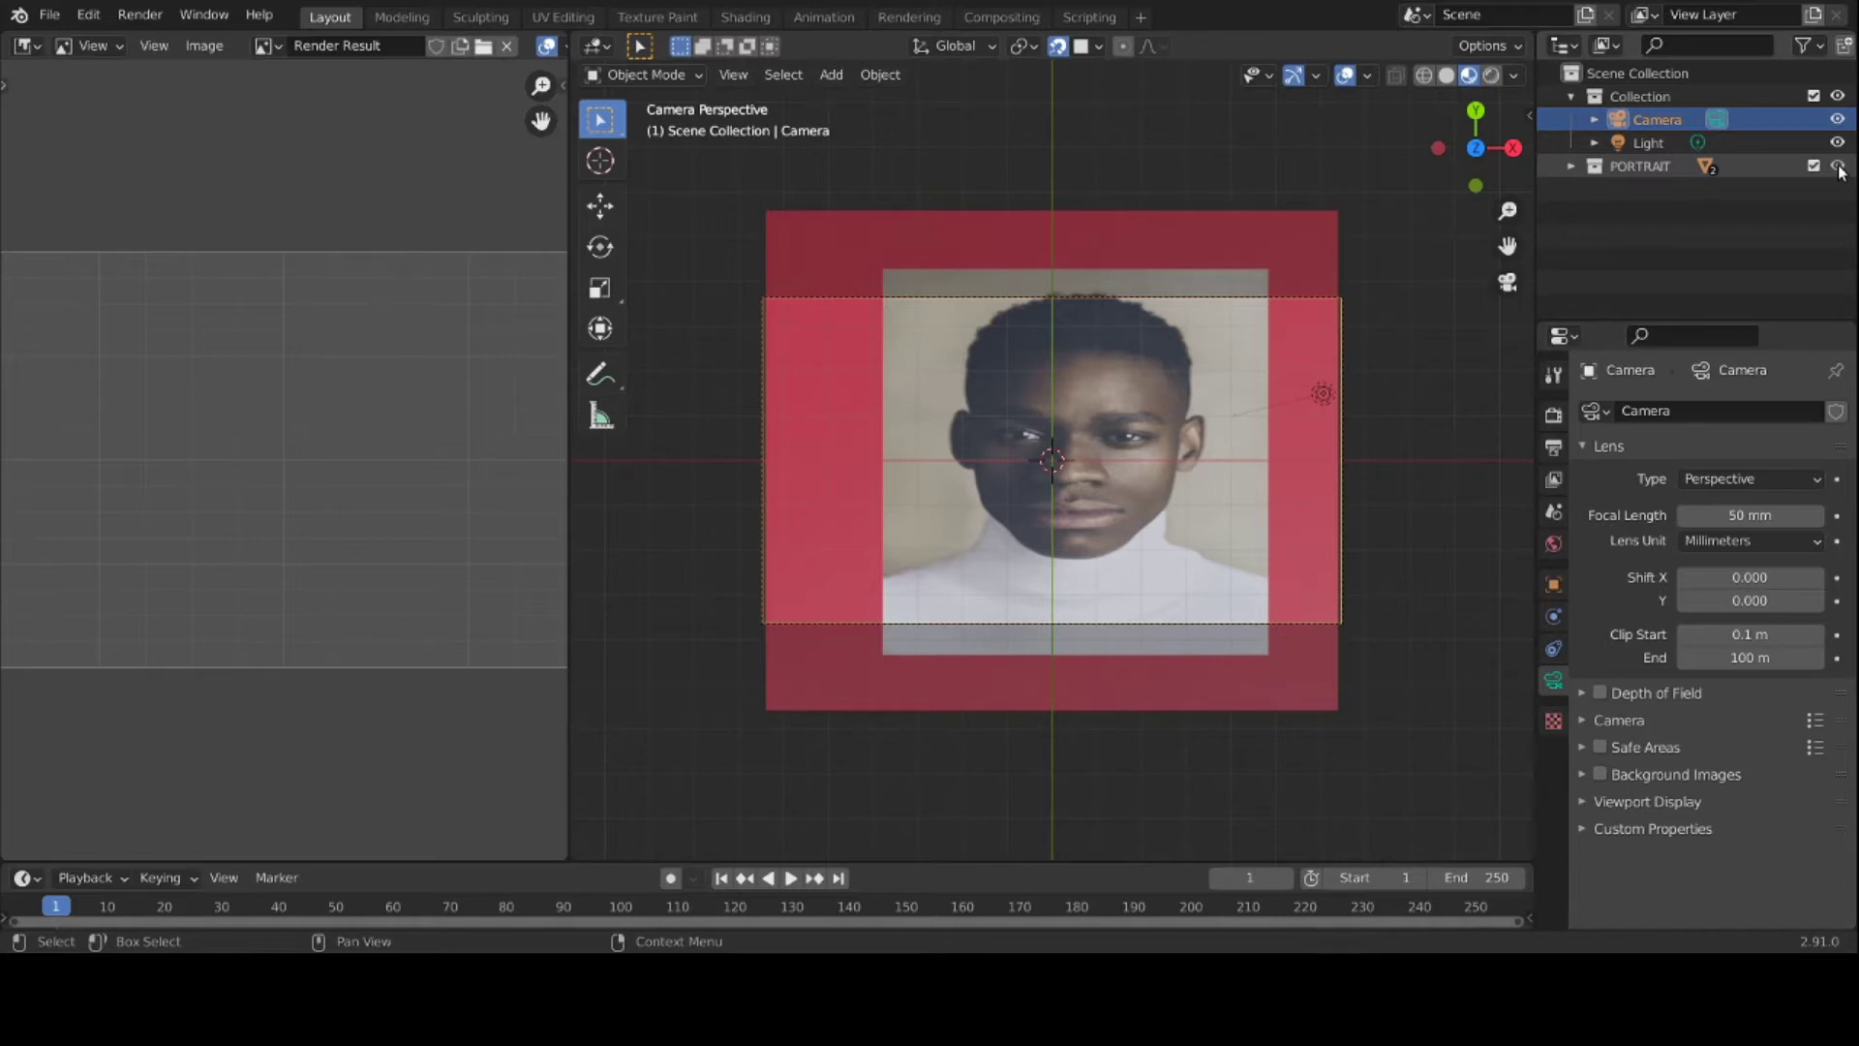
{"action": "left_click", "coordinate": [1838, 166]}
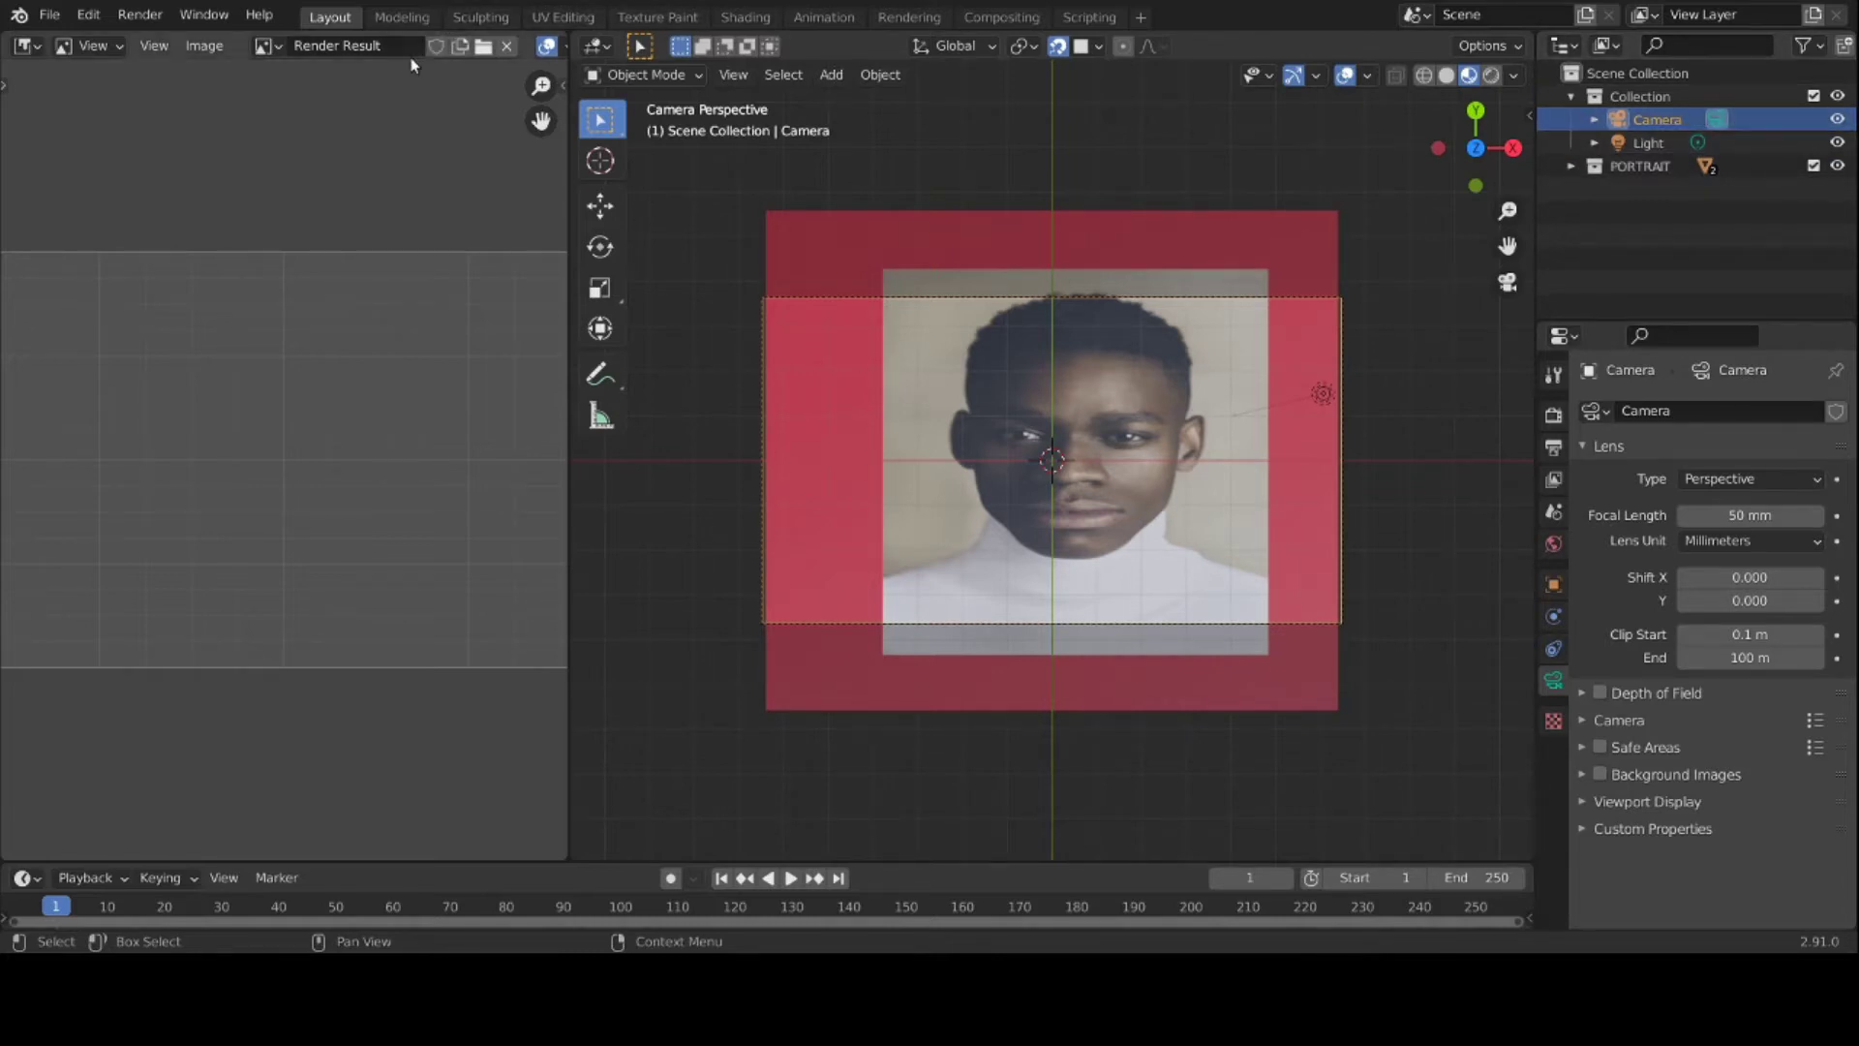
{"action": "left_click", "coordinate": [135, 17]}
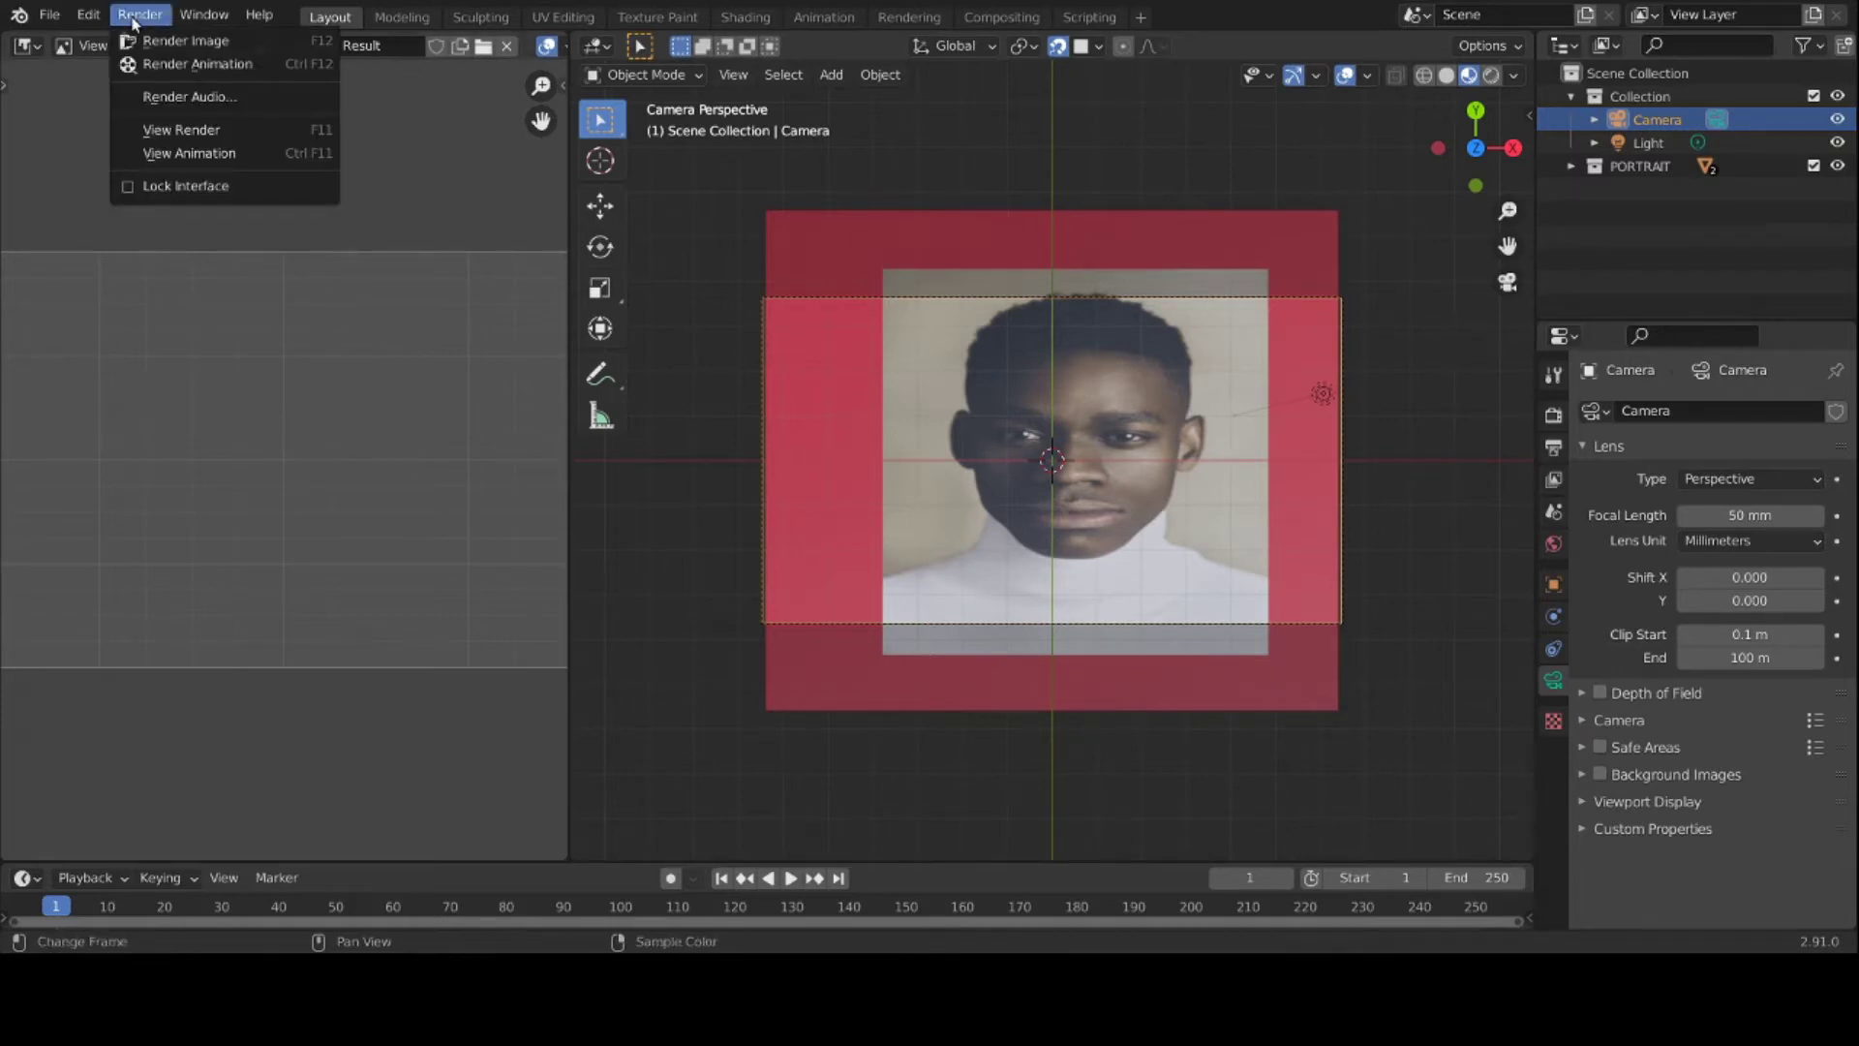
{"action": "left_click", "coordinate": [169, 41]}
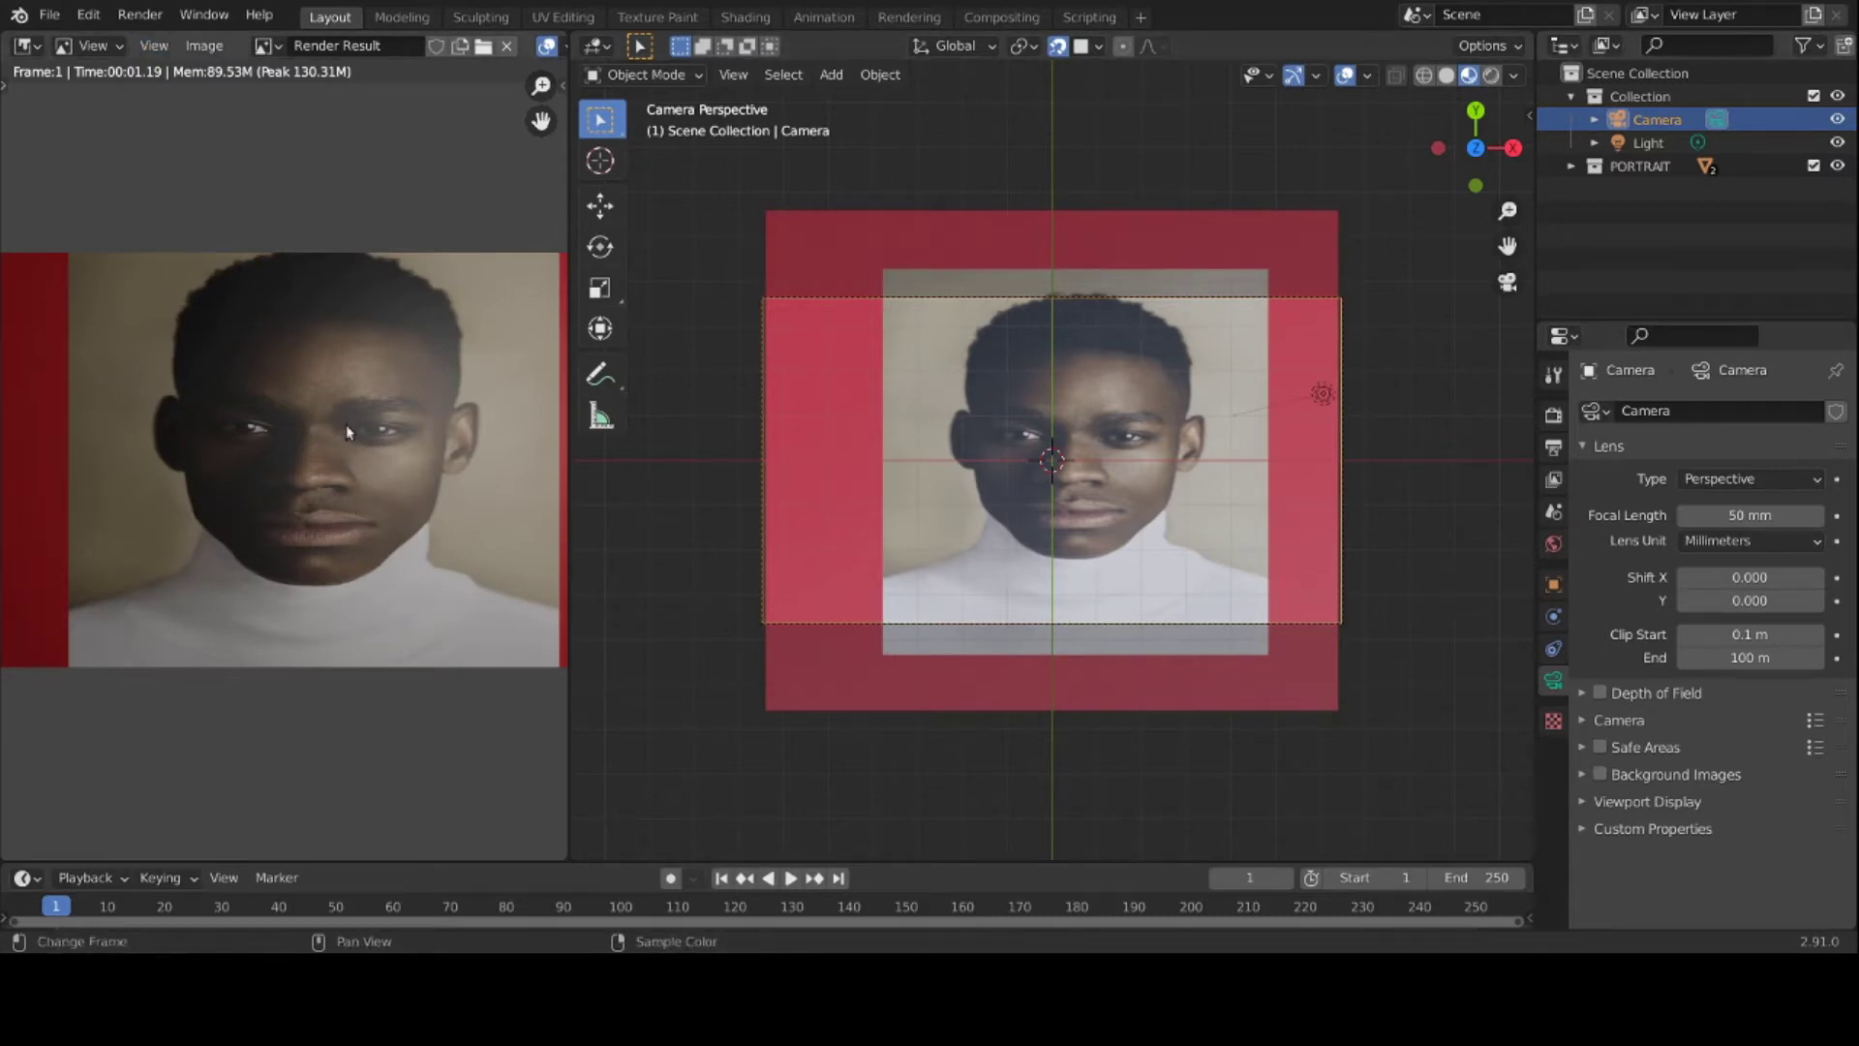
{"action": "scroll", "coordinate": [284, 491], "scroll_direction": "down", "scroll_amount": 1}
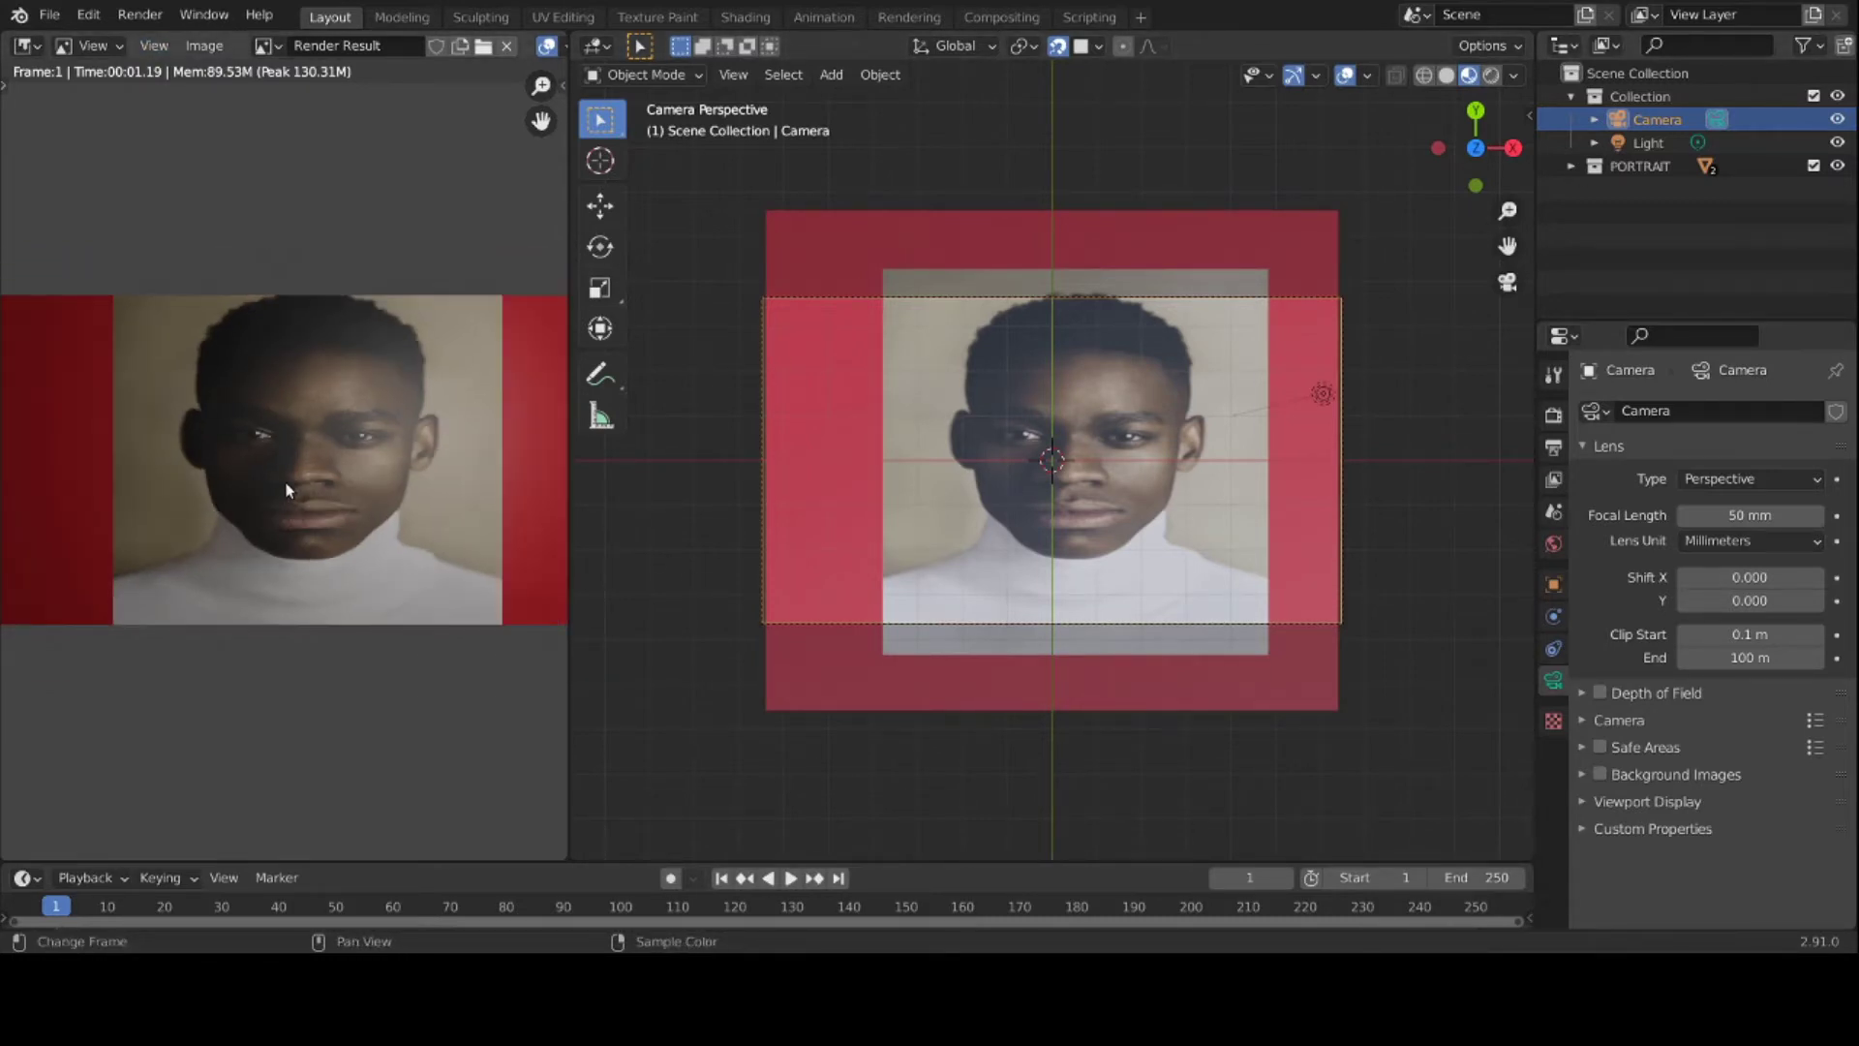
{"action": "scroll", "coordinate": [287, 491], "scroll_direction": "down", "scroll_amount": 1}
{"action": "scroll", "coordinate": [282, 484], "scroll_direction": "up", "scroll_amount": 1}
{"action": "scroll", "coordinate": [279, 486], "scroll_direction": "down", "scroll_amount": 1}
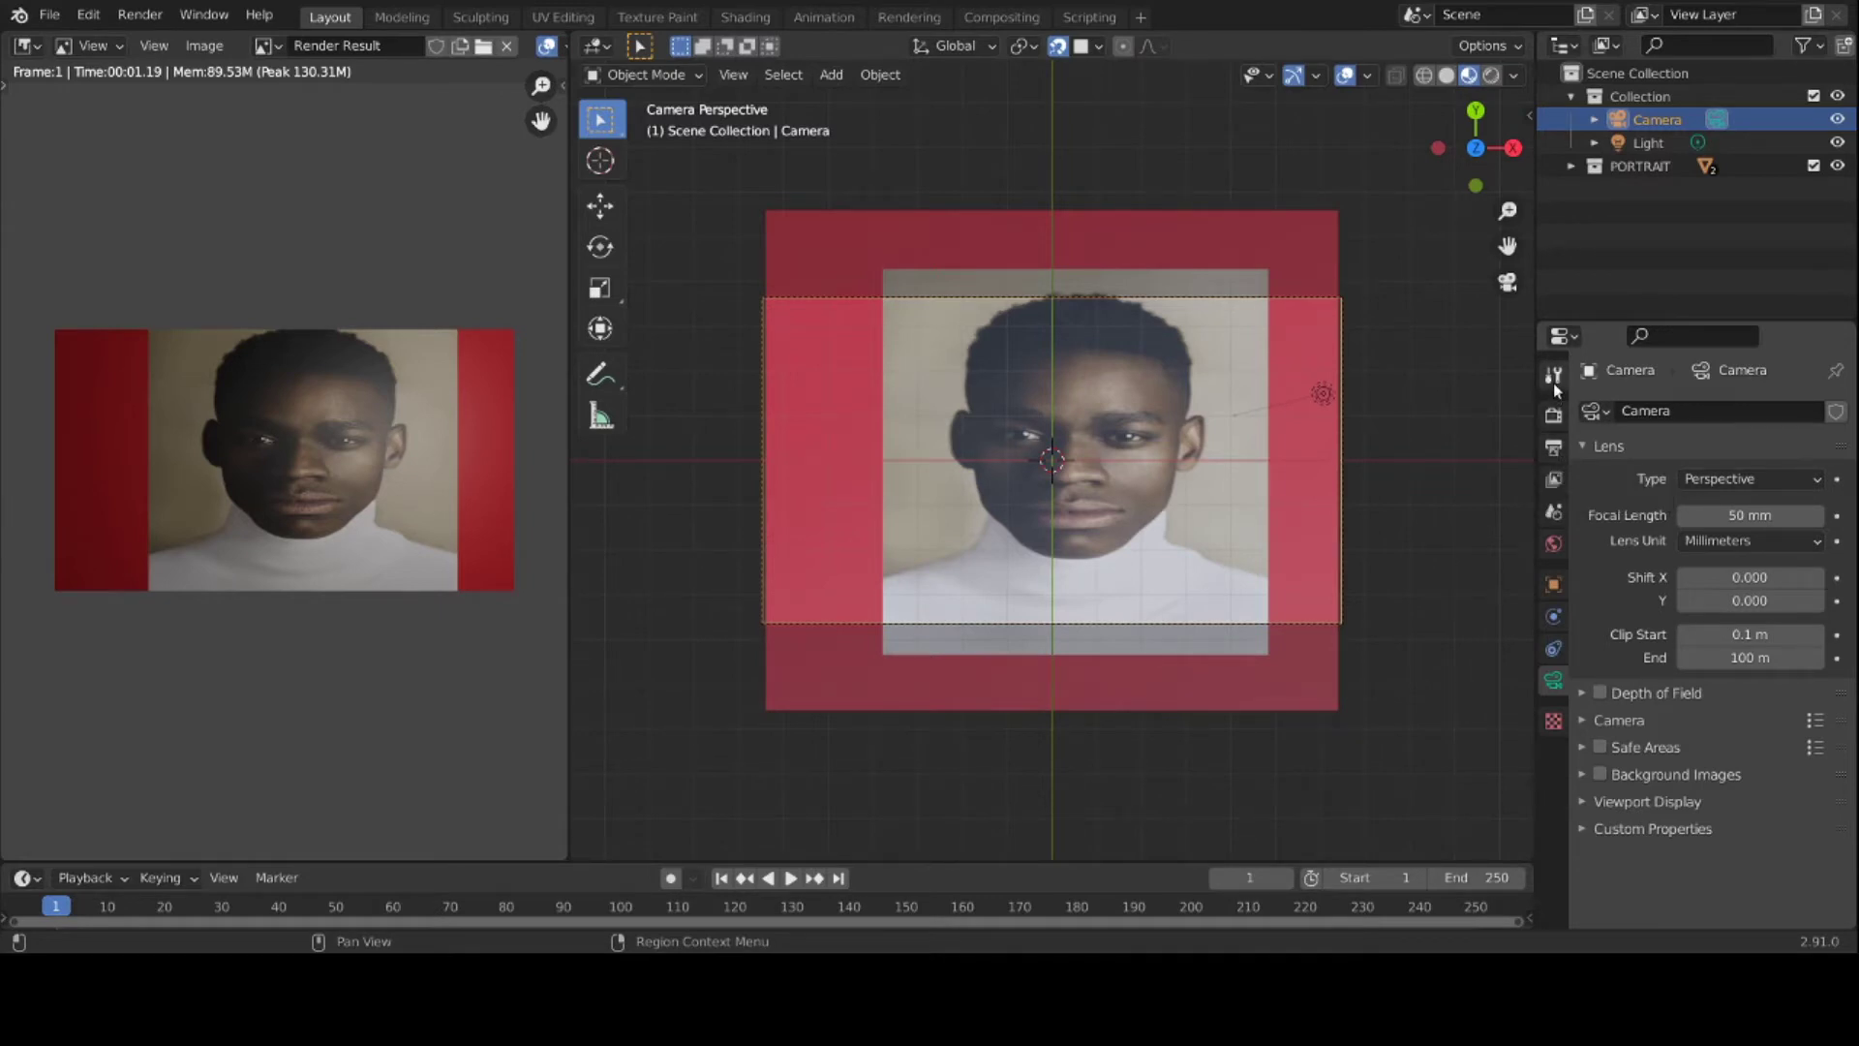
Step: Set the output pixel aspect to X 1.400 and Y 2.600 and render the image
{"action": "left_click", "coordinate": [1554, 447]}
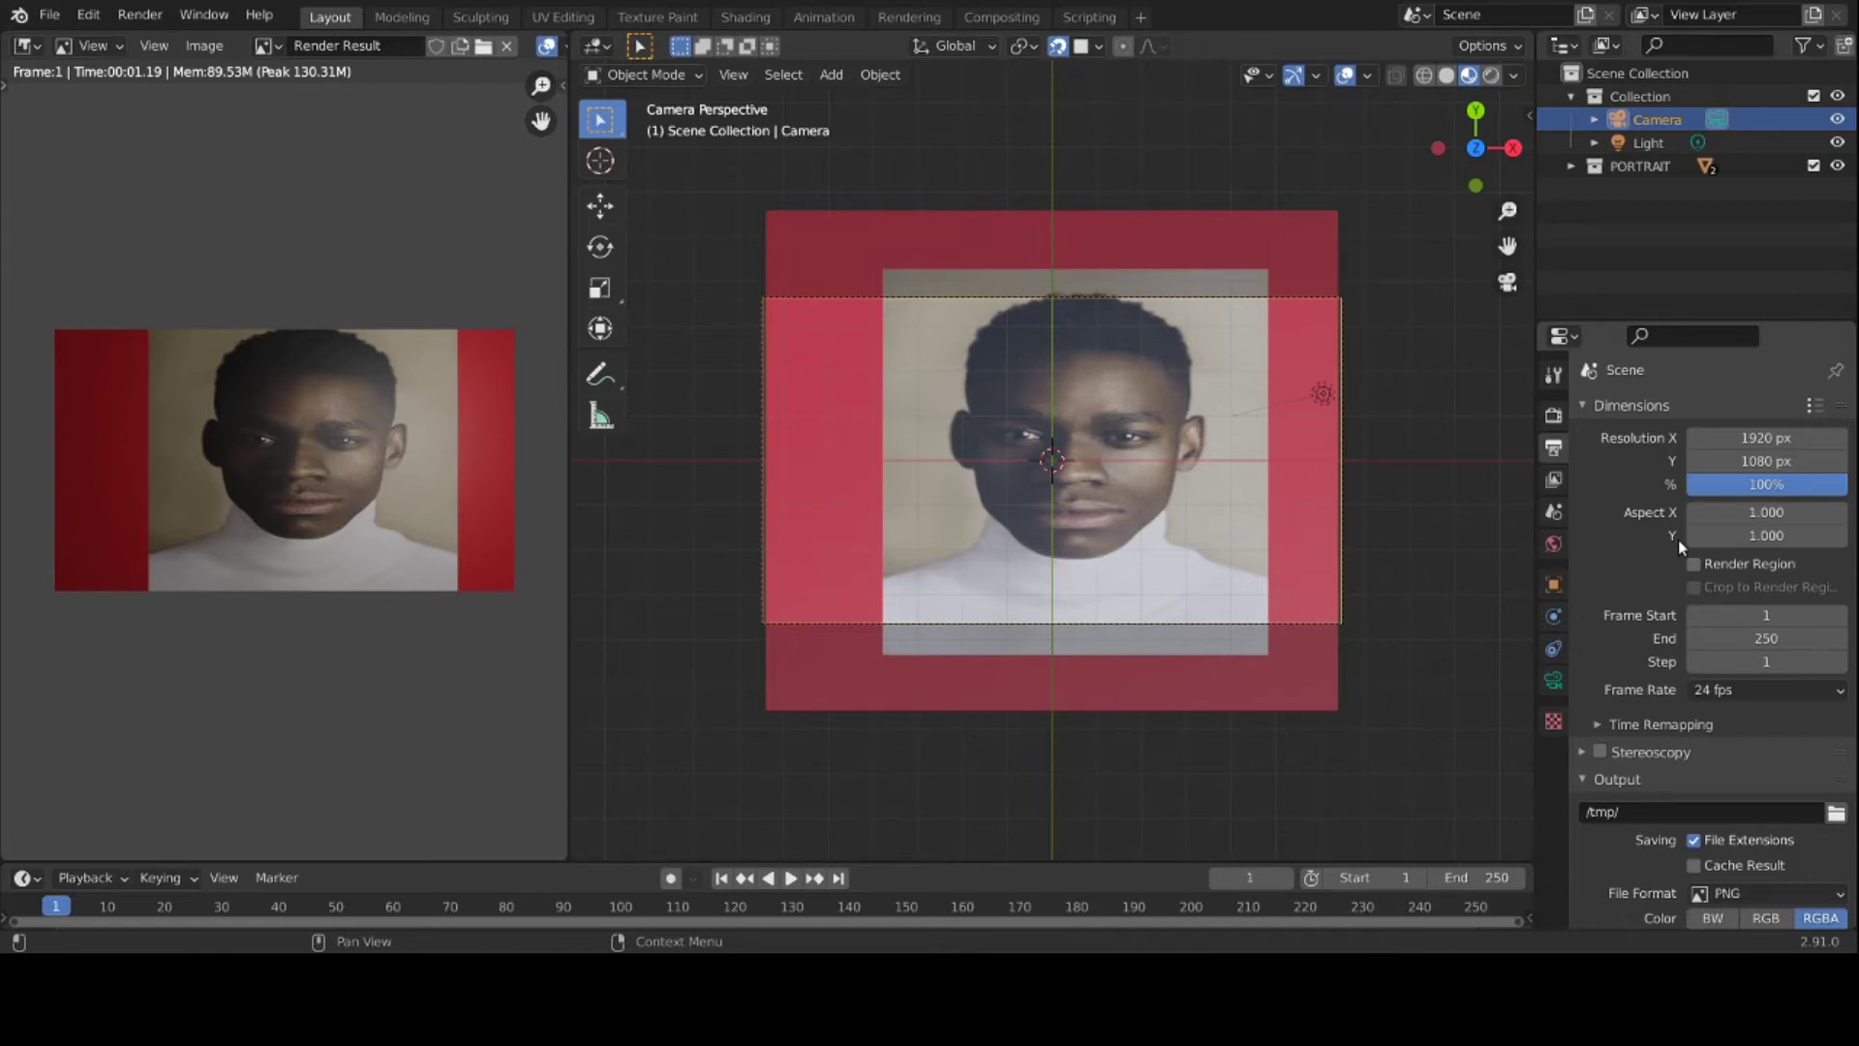
{"action": "left_click", "coordinate": [1766, 513]}
{"action": "type", "text": "2"}
{"action": "key", "text": "Return"}
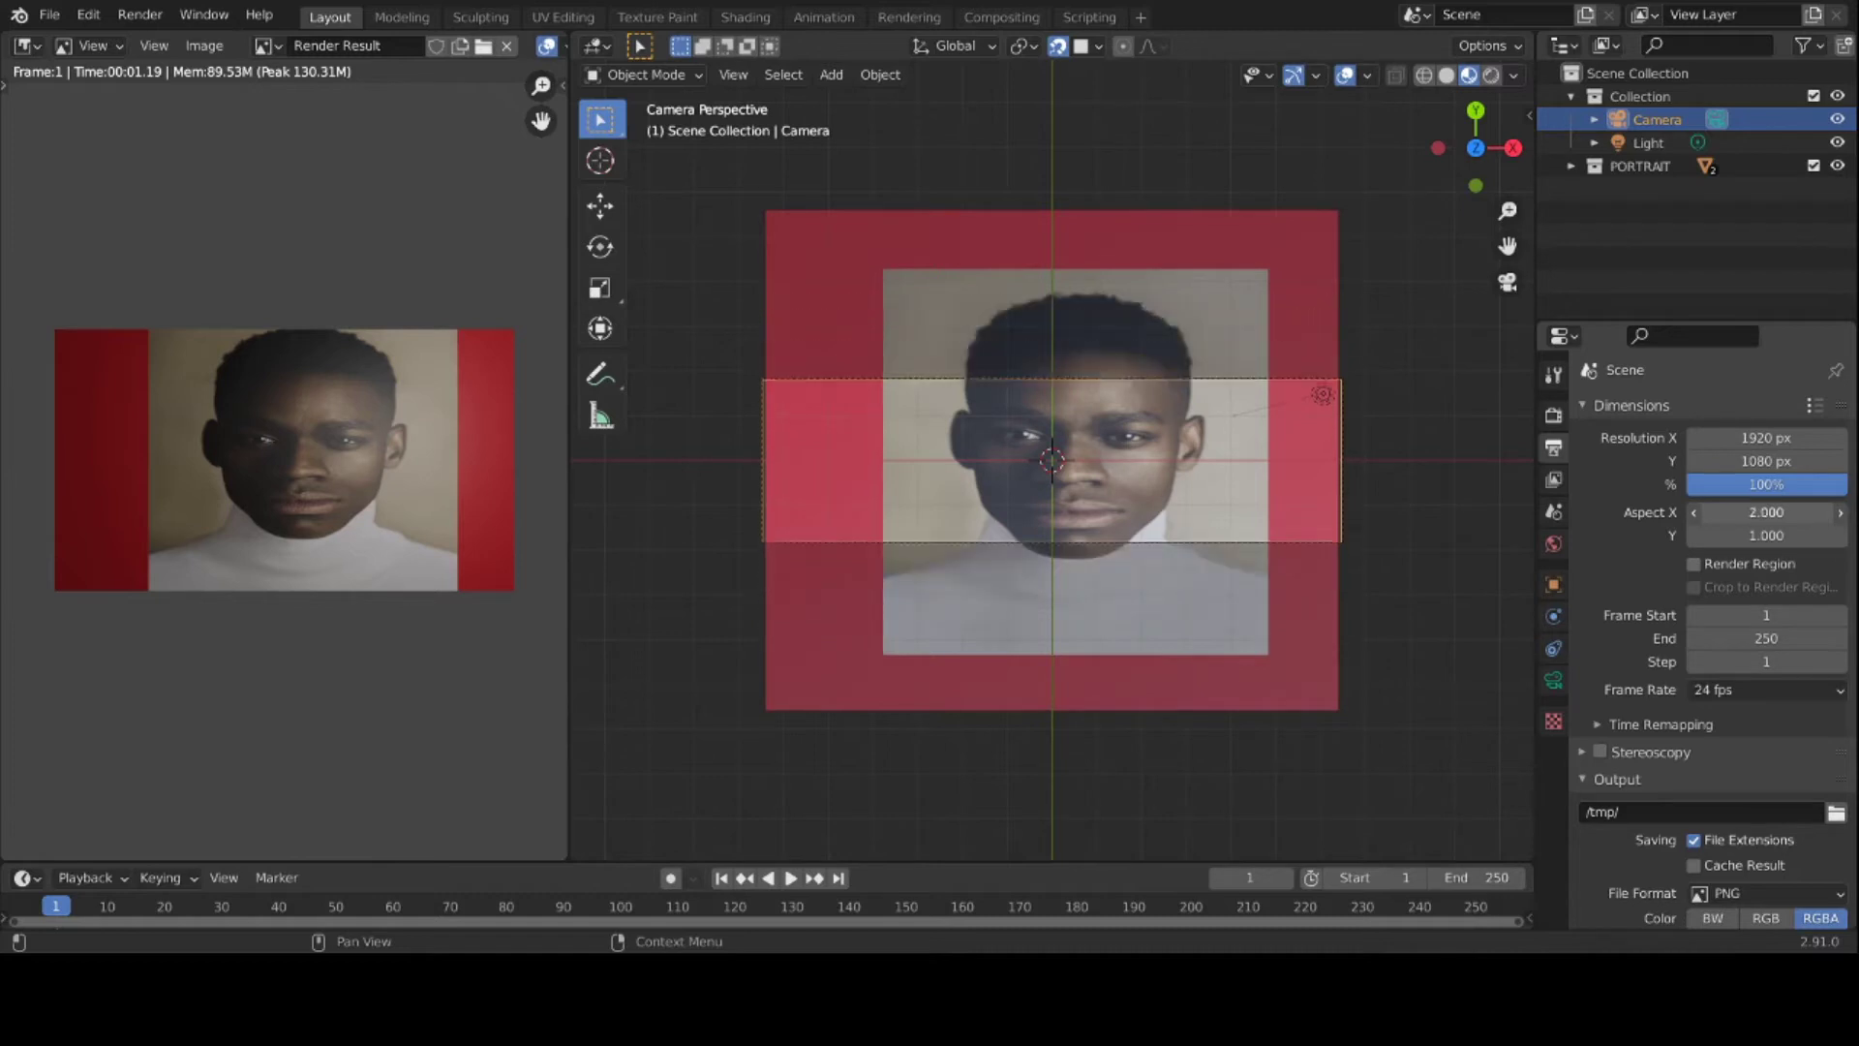
{"action": "left_click_drag", "start_coordinate": [1766, 513], "coordinate": [1820, 535]}
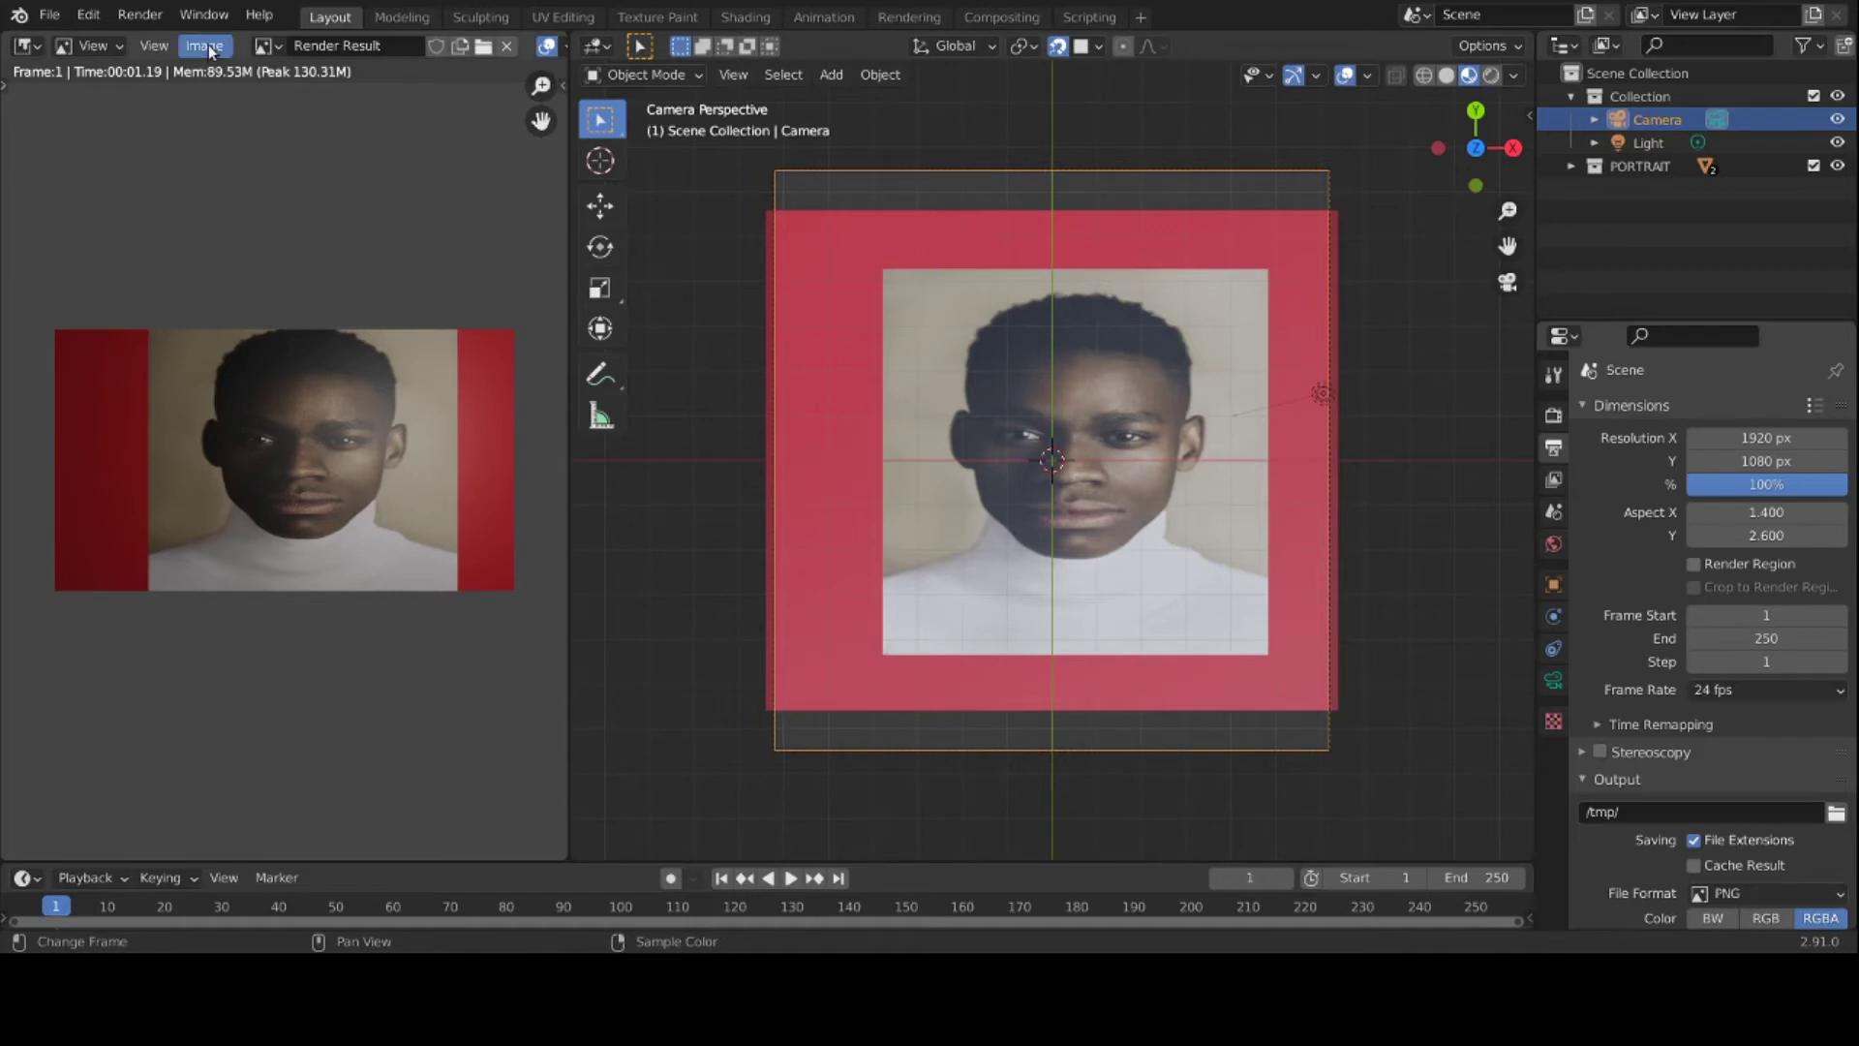
{"action": "left_click", "coordinate": [139, 15]}
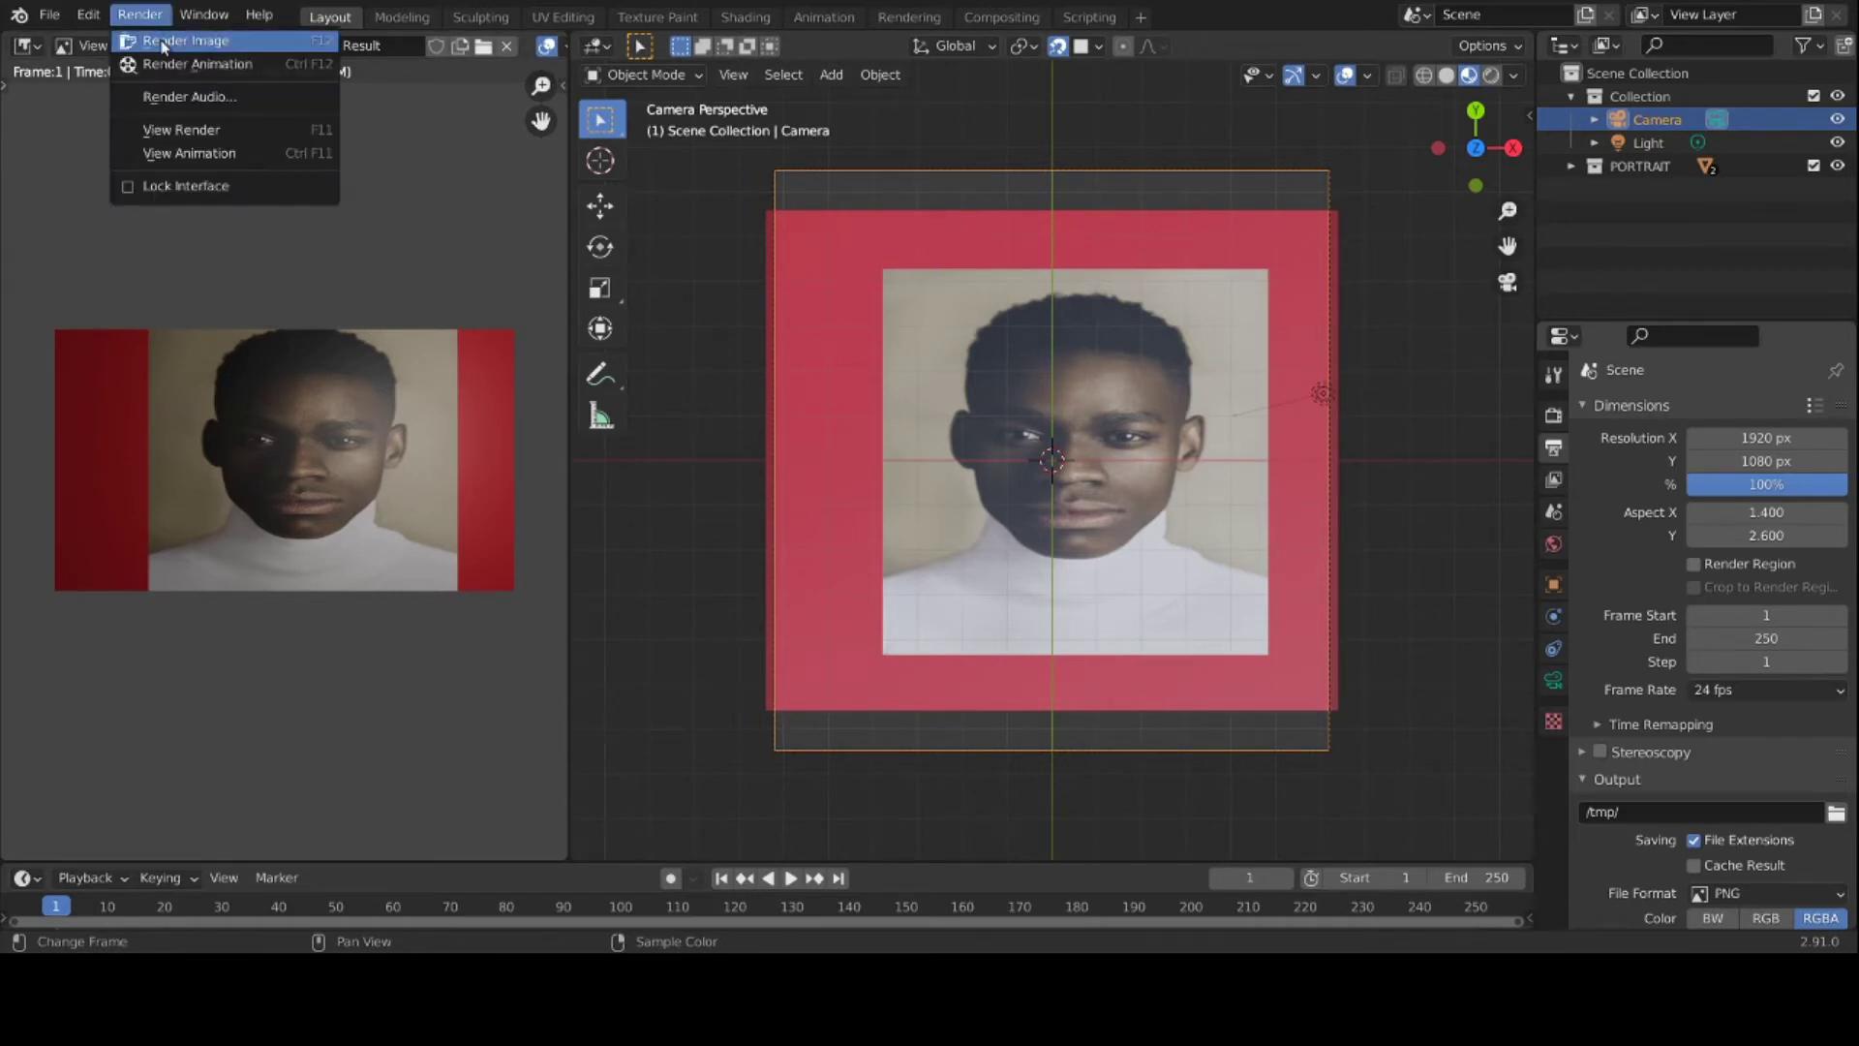
{"action": "left_click", "coordinate": [161, 42]}
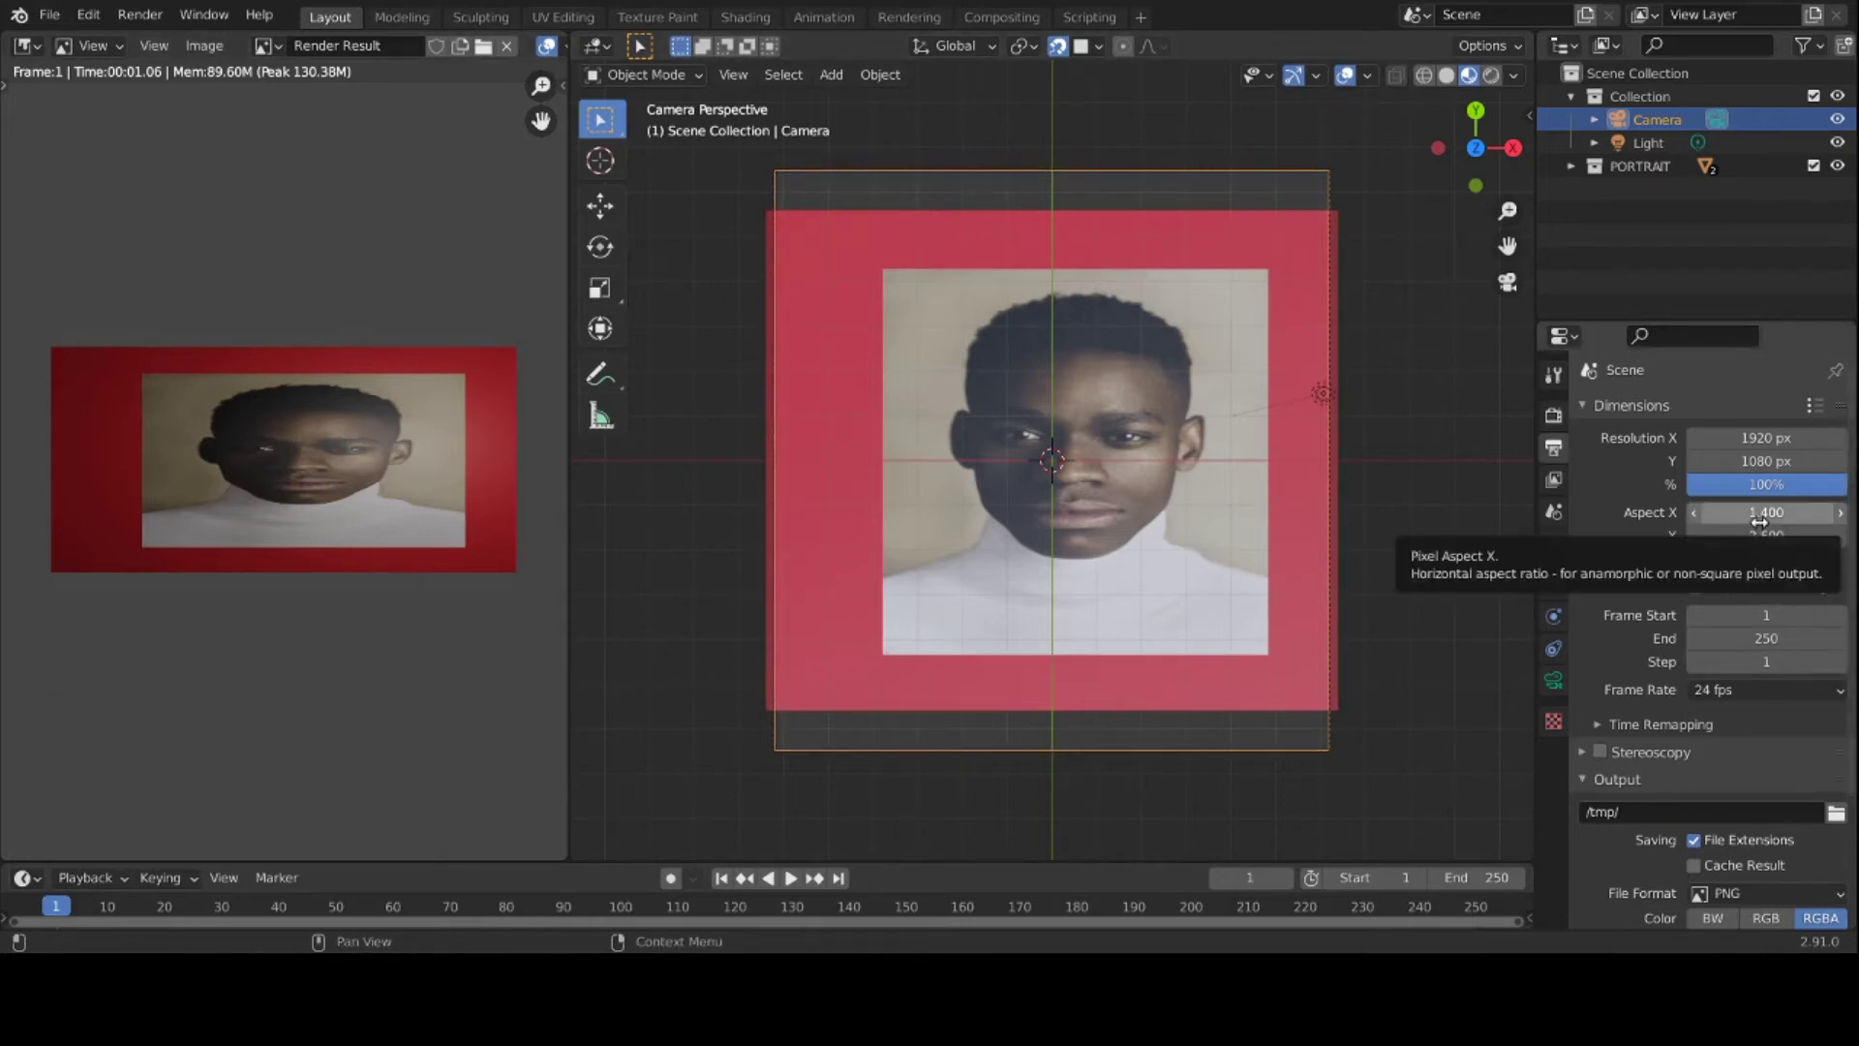
Step: Reset the output pixel aspect X and Y to 1.000 and make the PORTRAIT collection visible
{"action": "left_click_drag", "start_coordinate": [1759, 535], "coordinate": [1704, 534]}
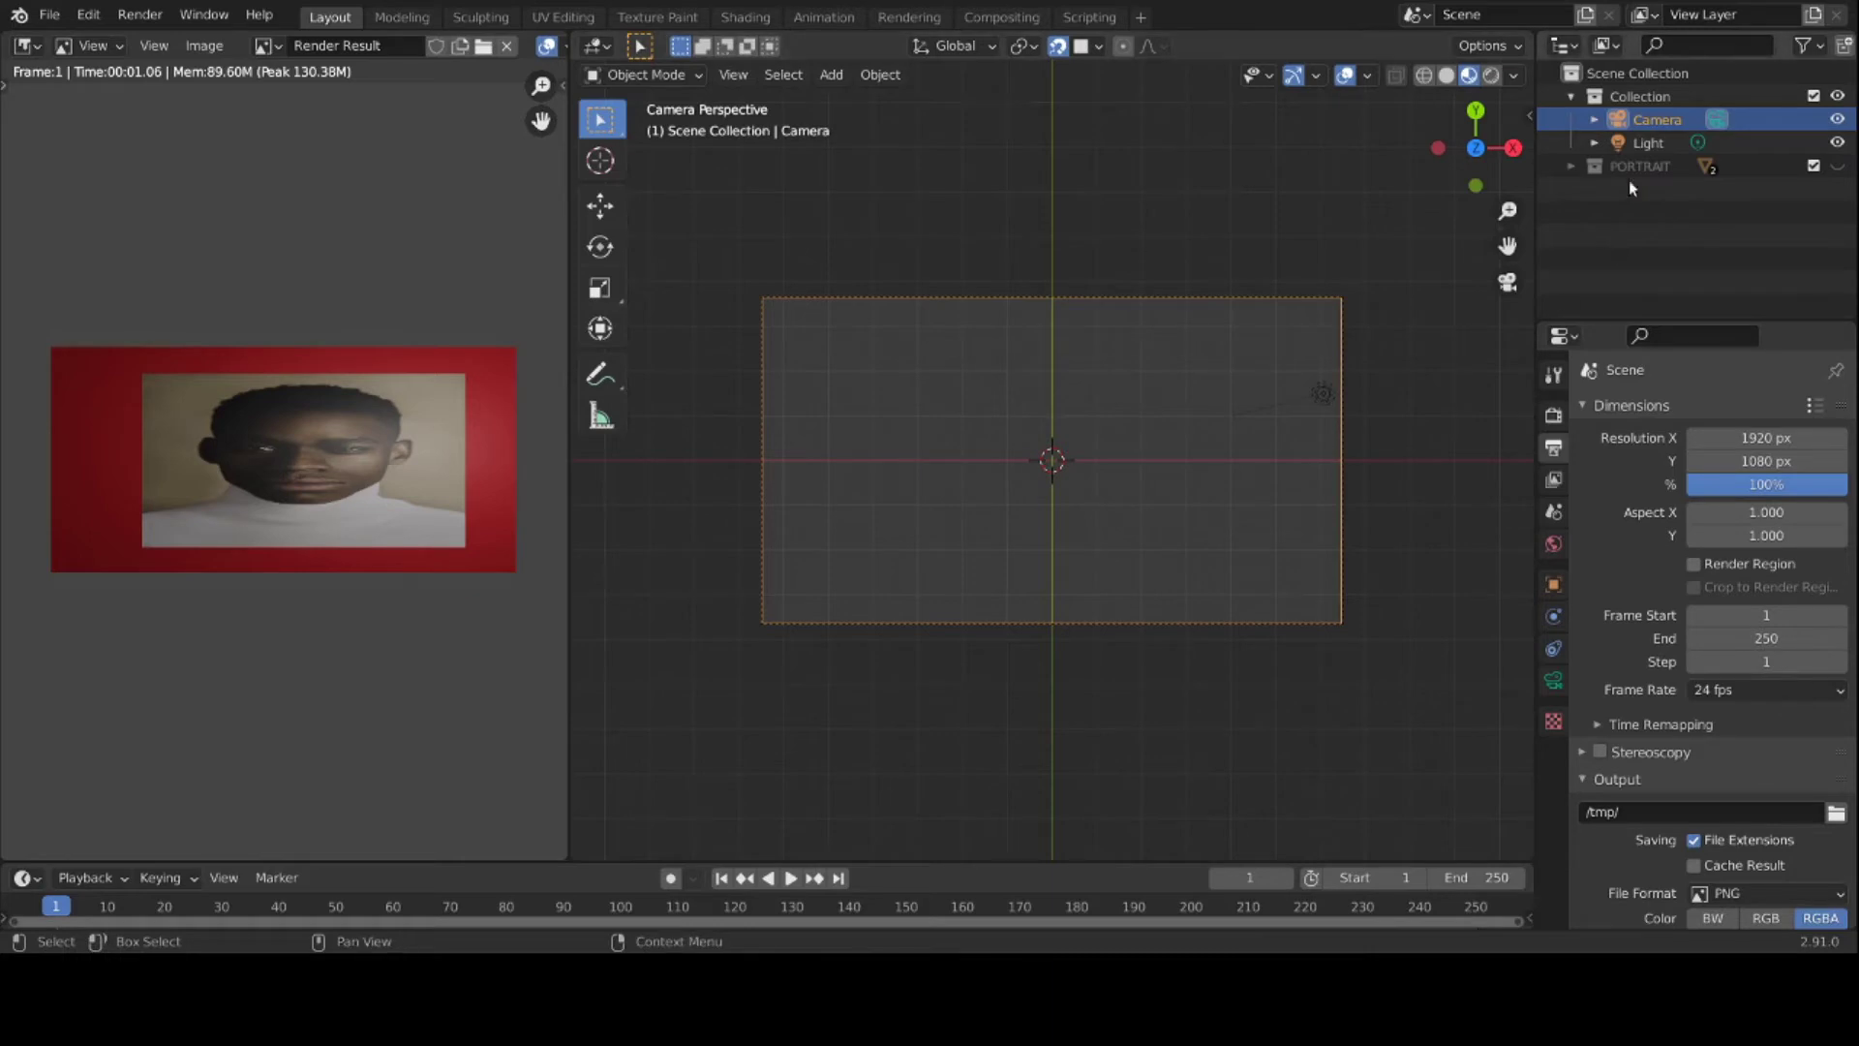
{"action": "left_click", "coordinate": [1838, 166]}
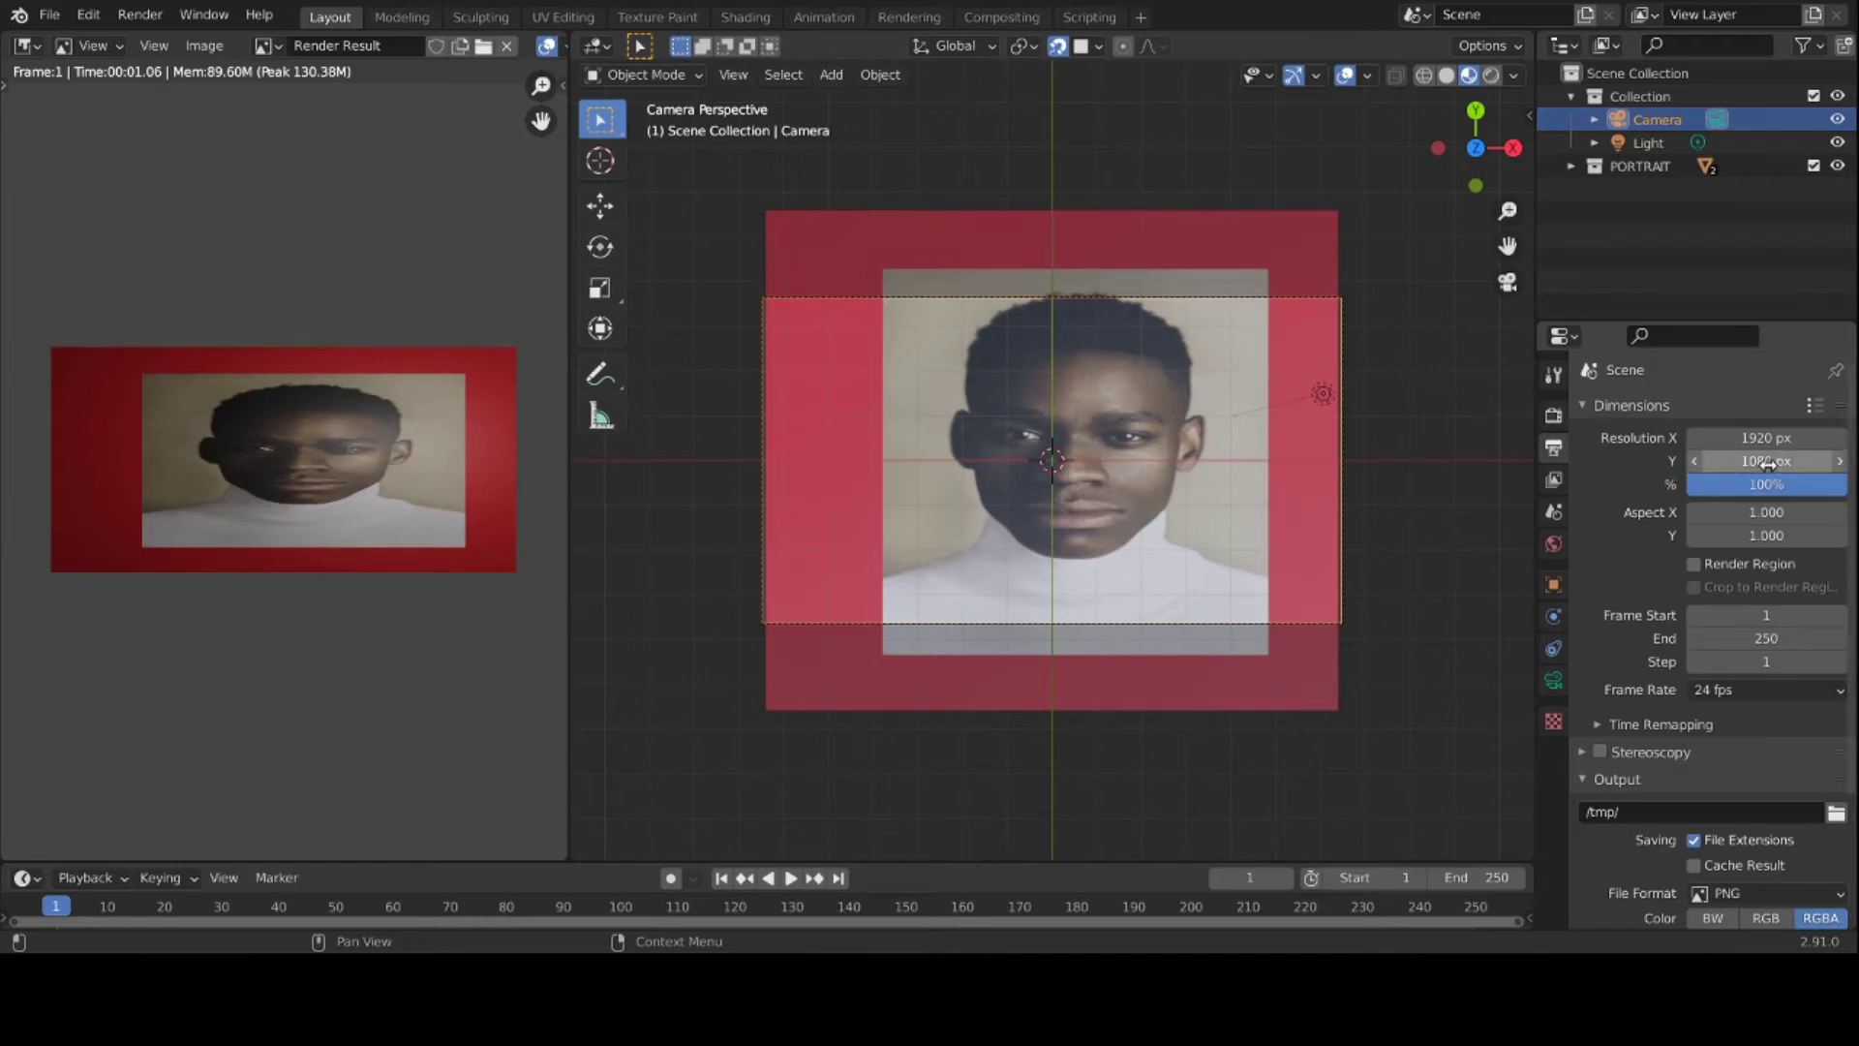
Step: Change the output resolution to a tall, narrow portrait frame with a height of 2118 px
{"action": "left_click_drag", "start_coordinate": [1766, 461], "coordinate": [1584, 438]}
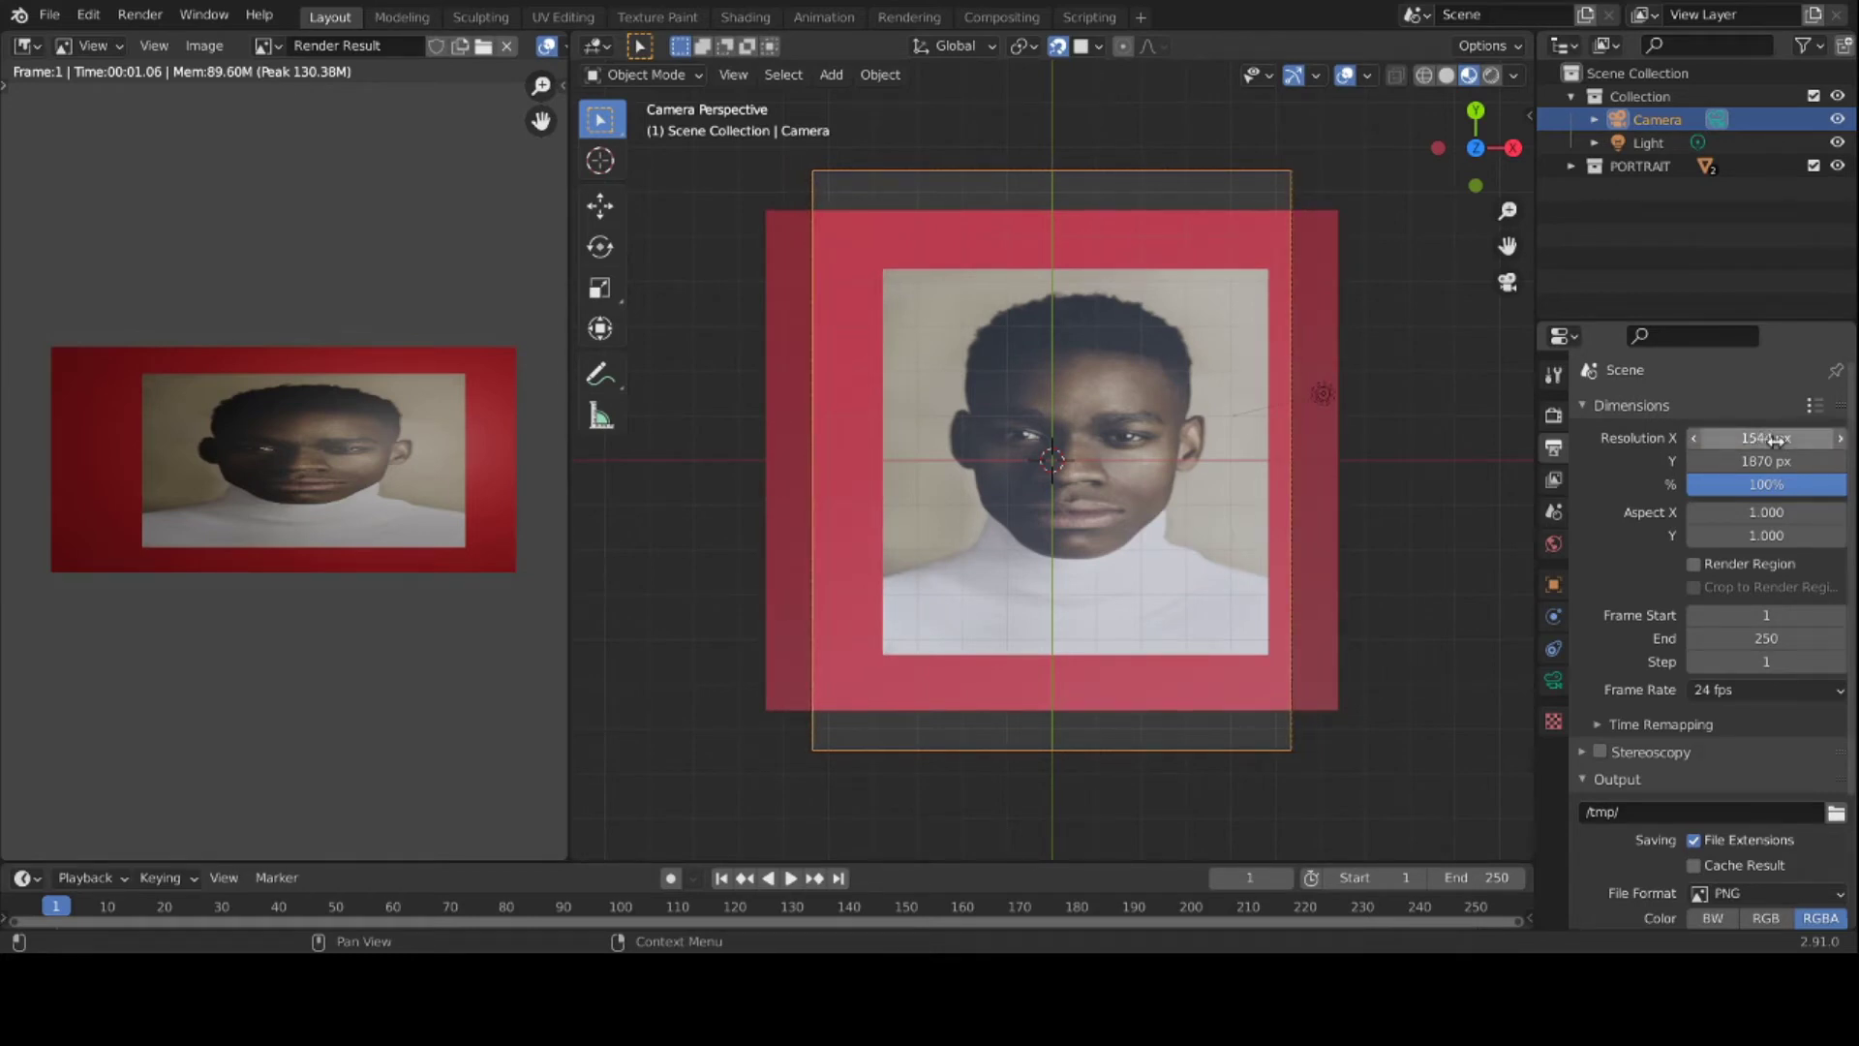
{"action": "left_click_drag", "start_coordinate": [1775, 460], "coordinate": [1824, 461]}
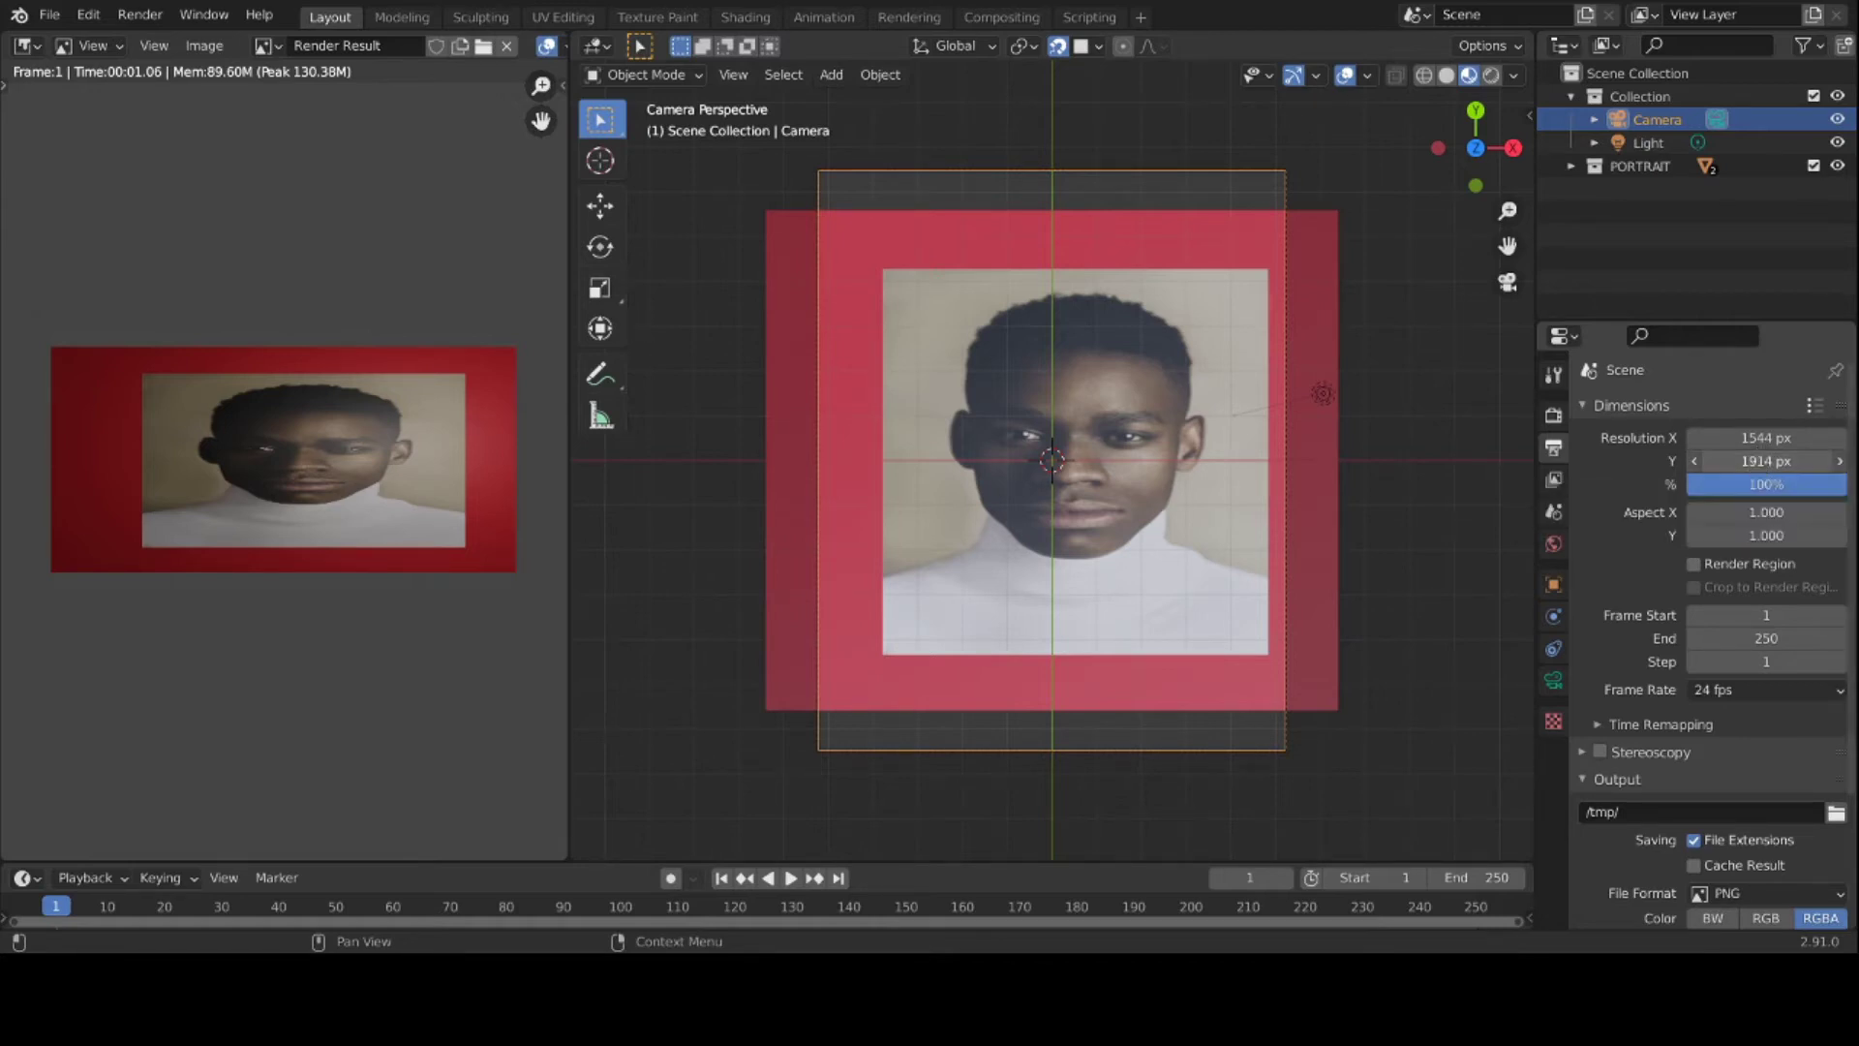
{"action": "mouse_move", "coordinate": [1766, 461]}
{"action": "left_mouse_down"}
{"action": "mouse_move", "coordinate": [1751, 444]}
{"action": "mouse_move", "coordinate": [1760, 462]}
{"action": "mouse_move", "coordinate": [1768, 440]}
{"action": "left_mouse_up"}
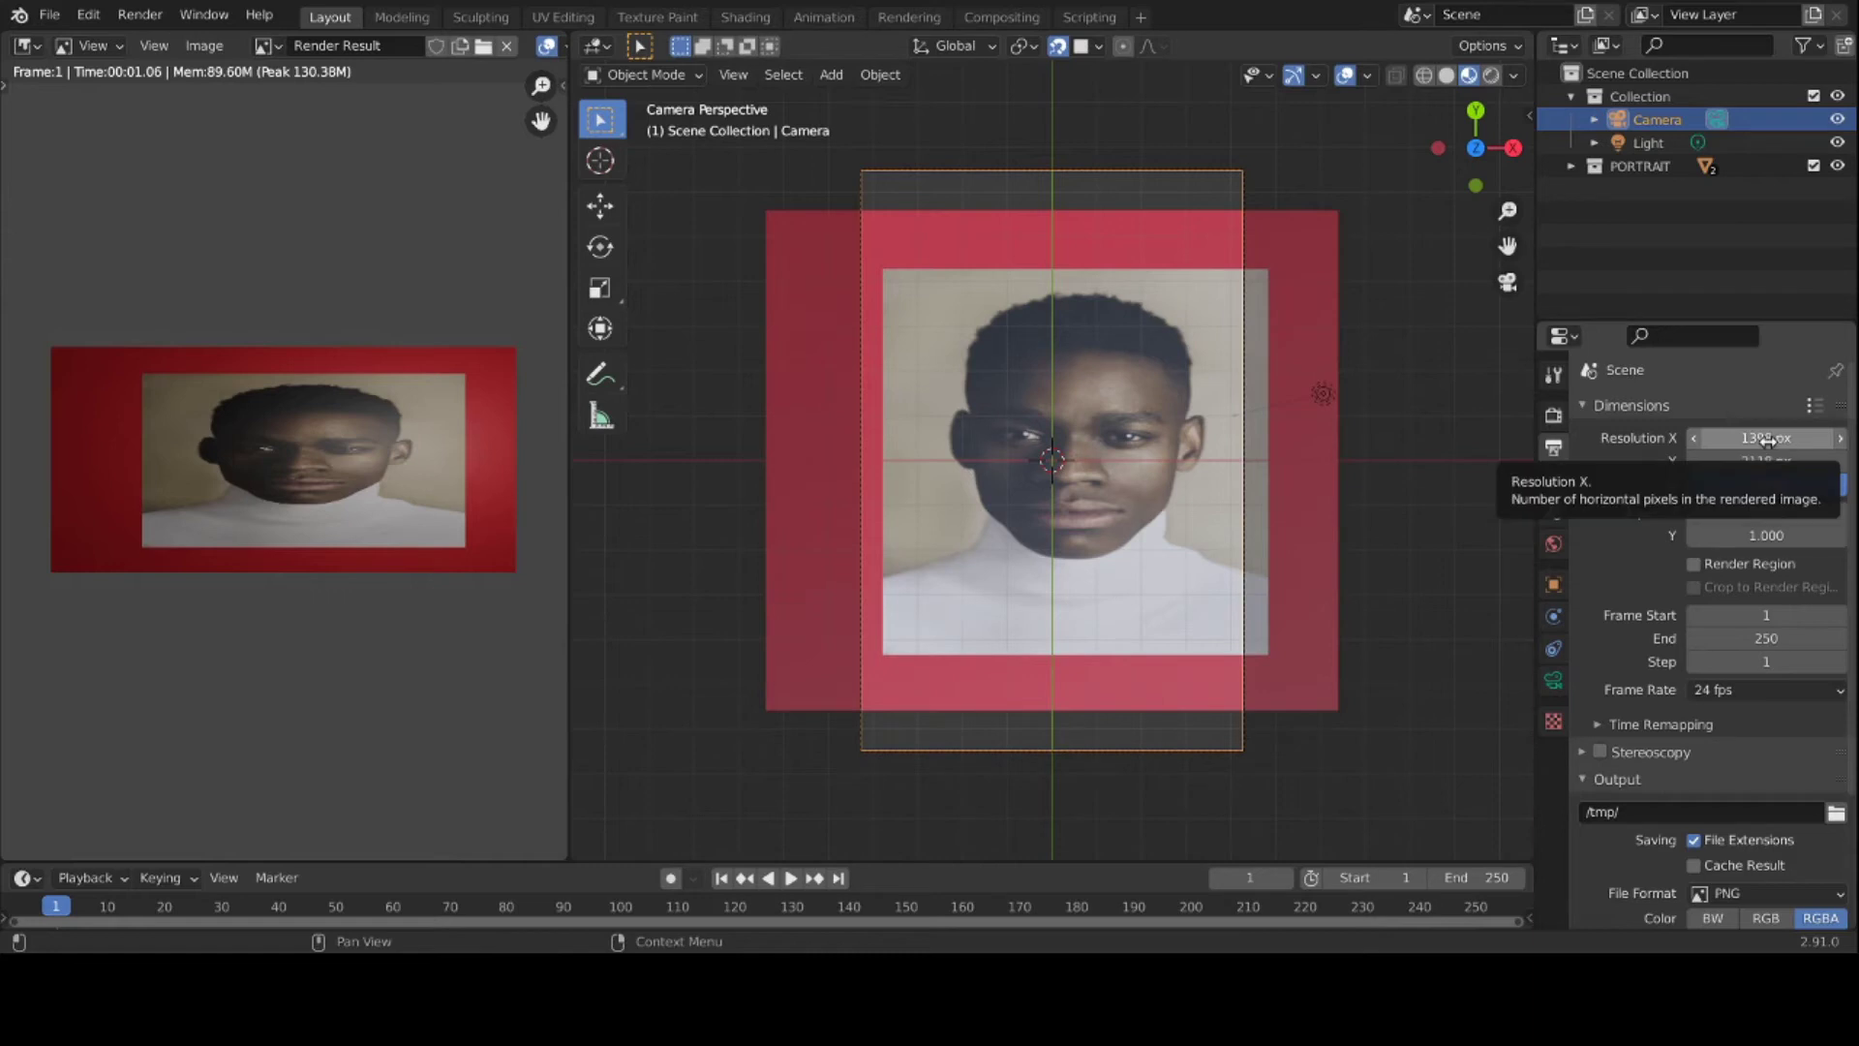
Step: Try shifting the camera vertically to about -0.13 and reset its Shift Y to 0.000
{"action": "left_click", "coordinate": [1553, 683]}
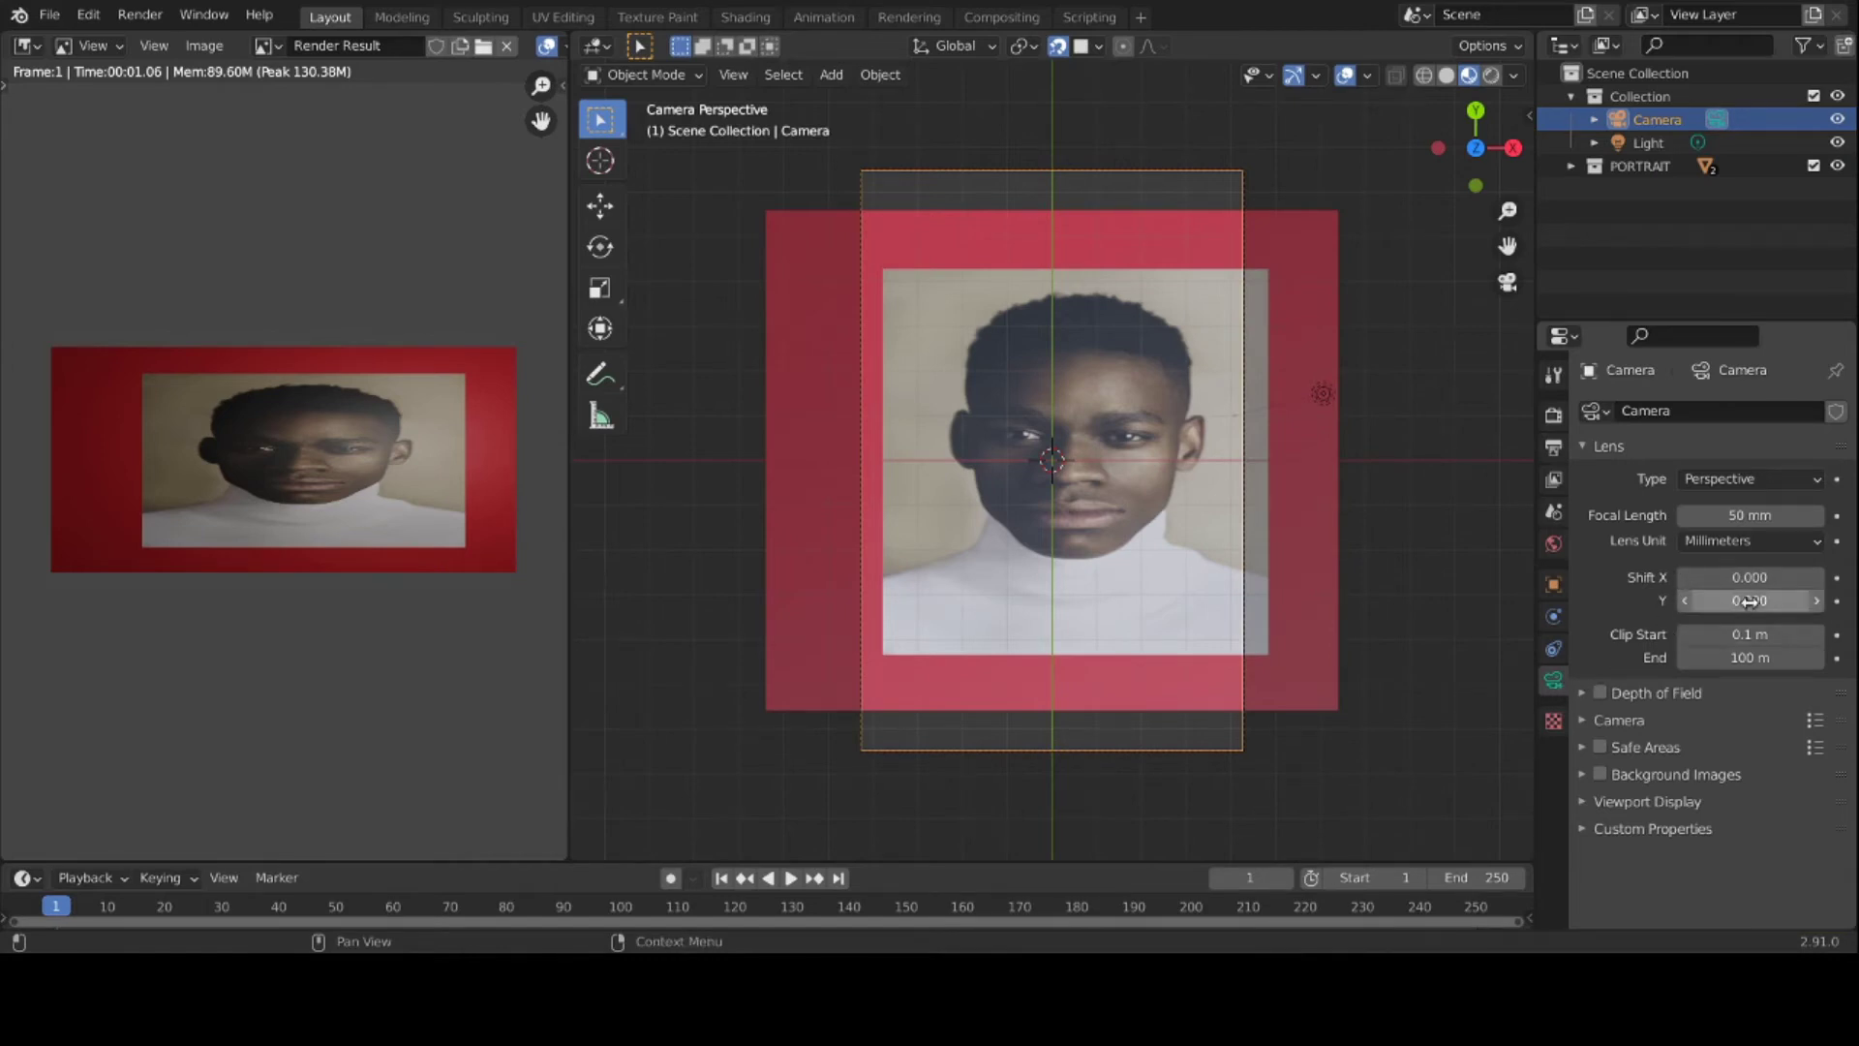
{"action": "mouse_move", "coordinate": [1771, 593]}
{"action": "left_mouse_down"}
{"action": "mouse_move", "coordinate": [1743, 593]}
{"action": "mouse_move", "coordinate": [1773, 591]}
{"action": "left_mouse_up"}
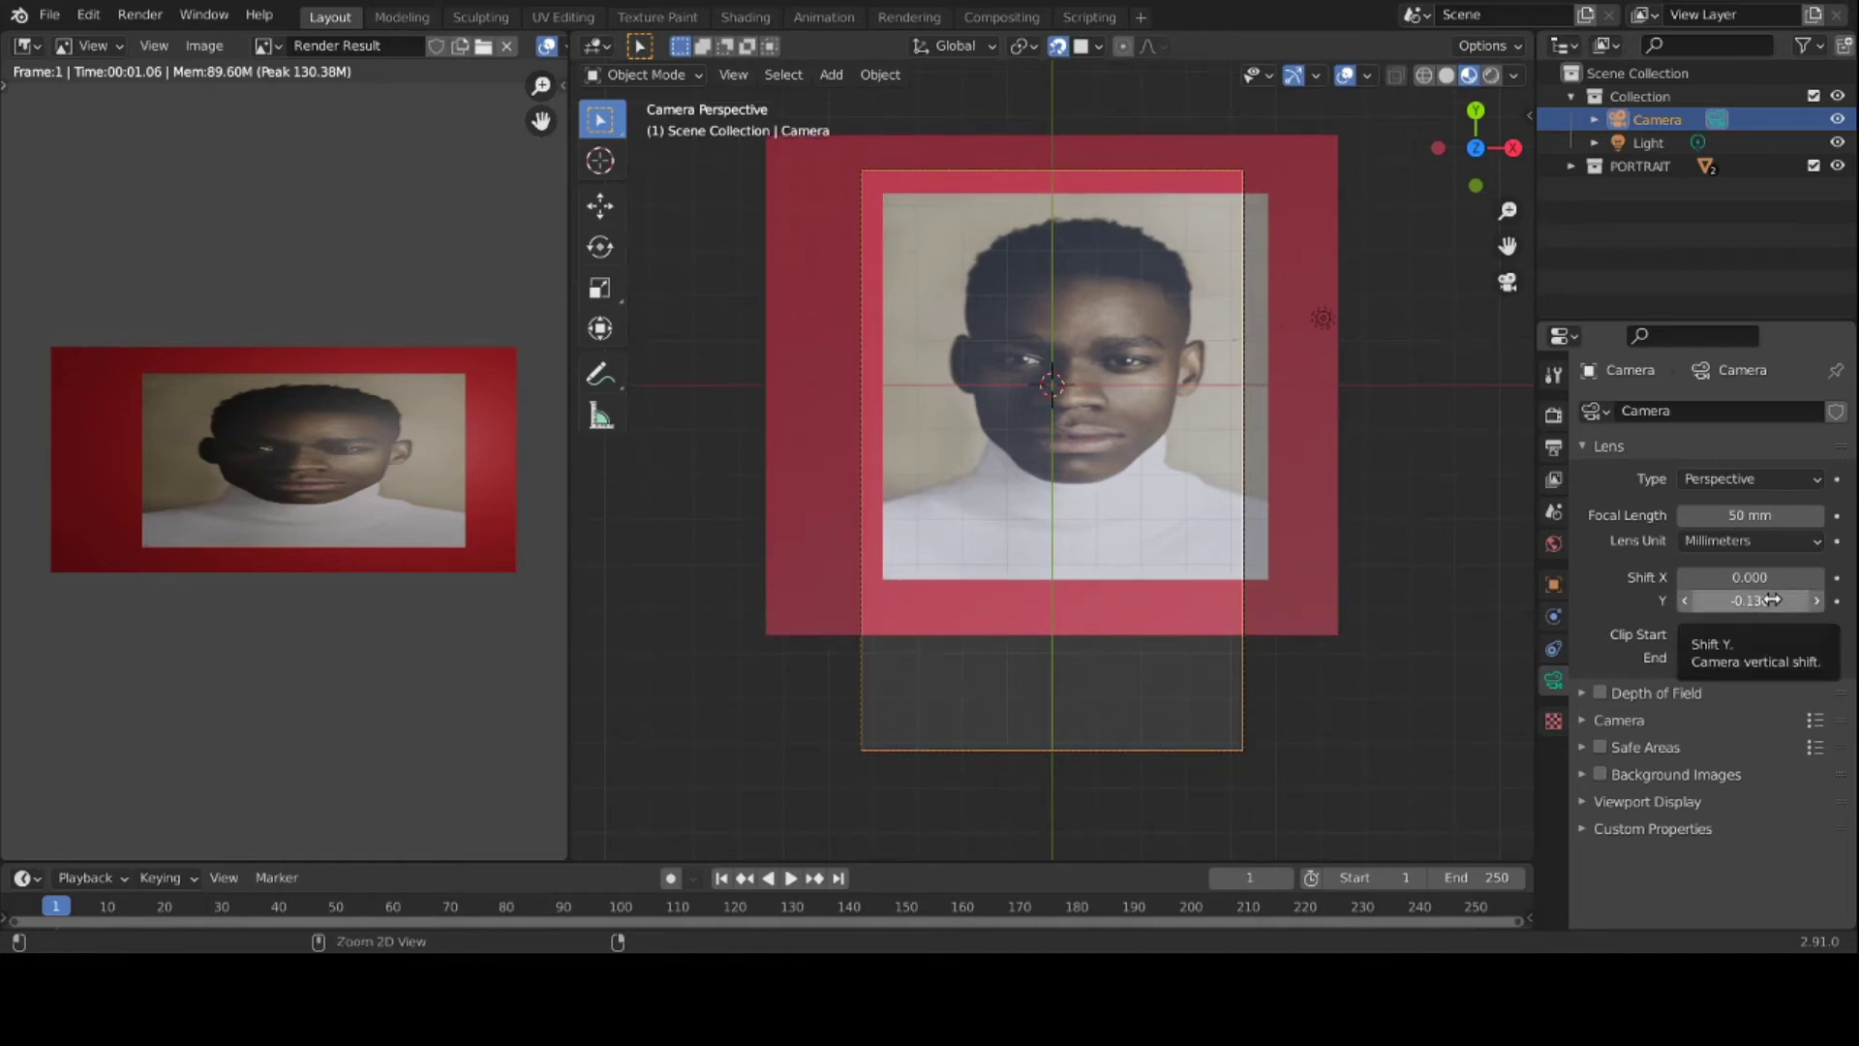
{"action": "key", "text": "BackSpace"}
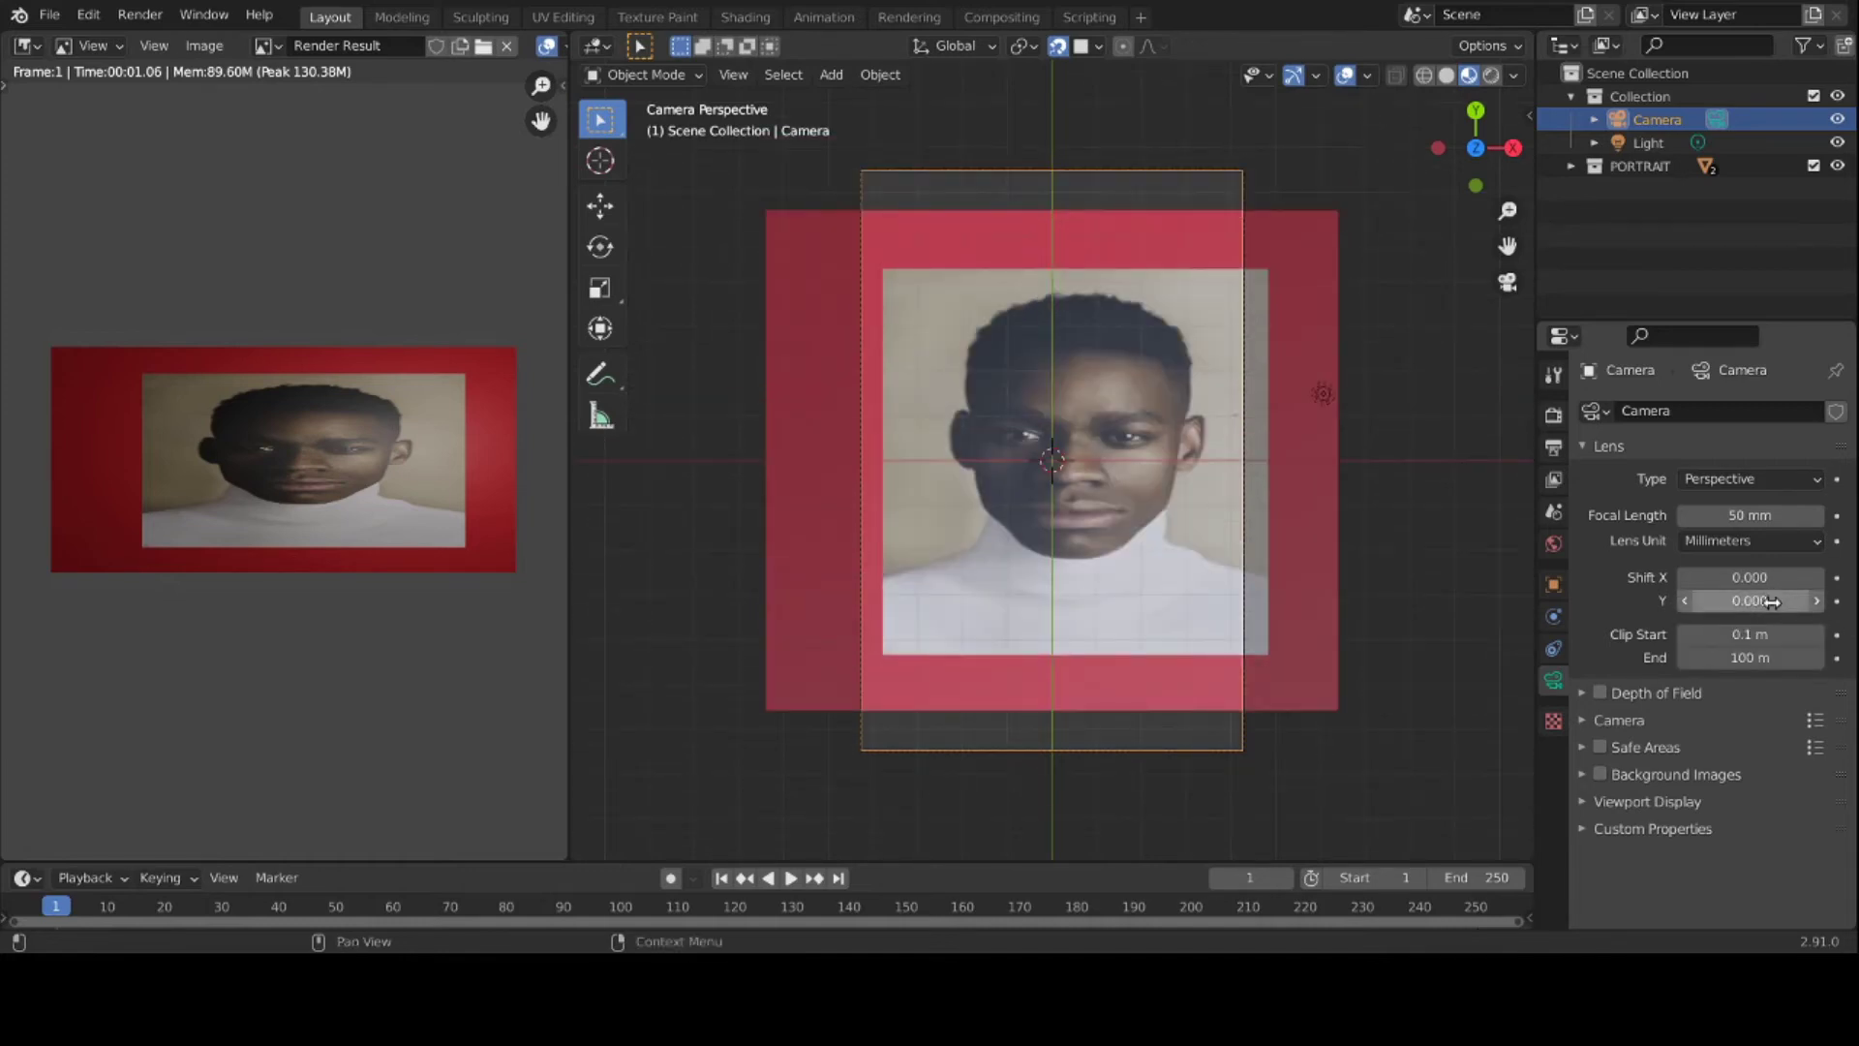
Step: Set the camera's Shift X to 0.050 and its focal length to 77 mm
{"action": "mouse_move", "coordinate": [1755, 585]}
{"action": "left_mouse_down"}
{"action": "mouse_move", "coordinate": [1704, 585]}
{"action": "mouse_move", "coordinate": [1791, 585]}
{"action": "mouse_move", "coordinate": [1756, 585]}
{"action": "left_mouse_up"}
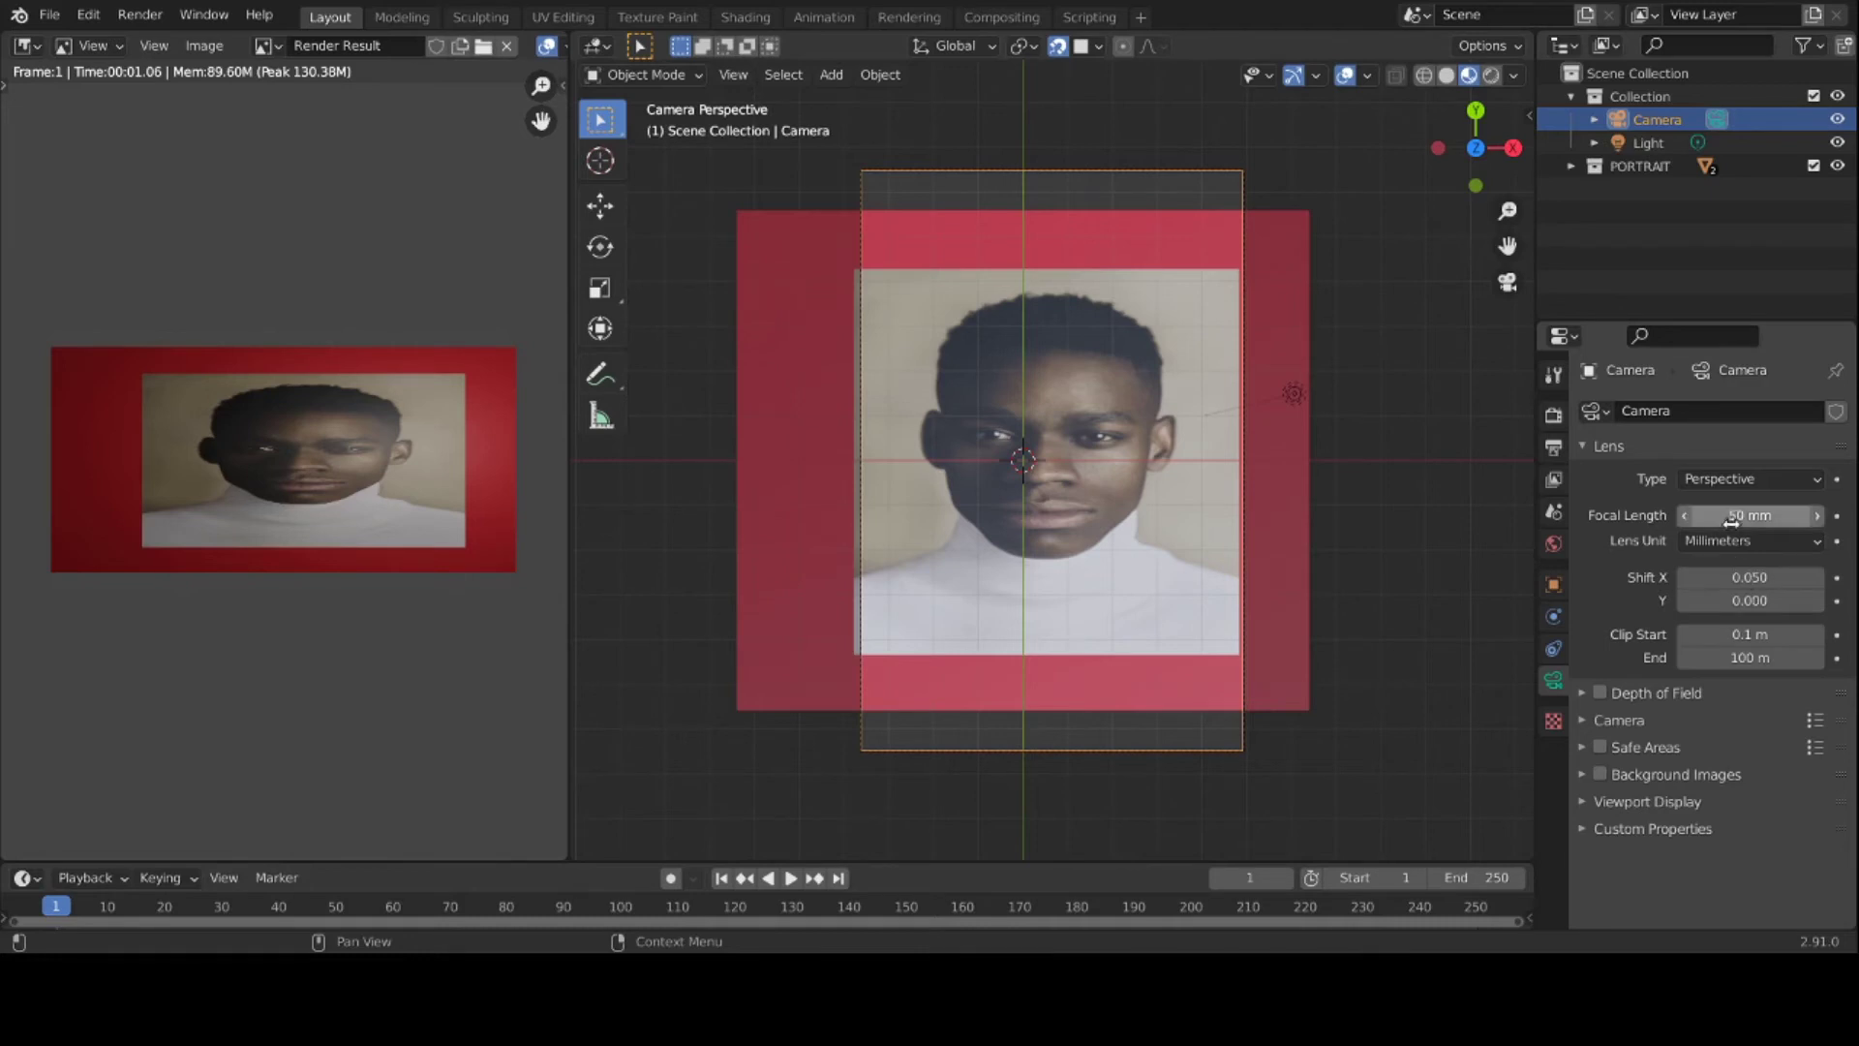
{"action": "mouse_move", "coordinate": [1730, 521]}
{"action": "left_mouse_down"}
{"action": "mouse_move", "coordinate": [1854, 521]}
{"action": "mouse_move", "coordinate": [1730, 515]}
{"action": "left_mouse_up"}
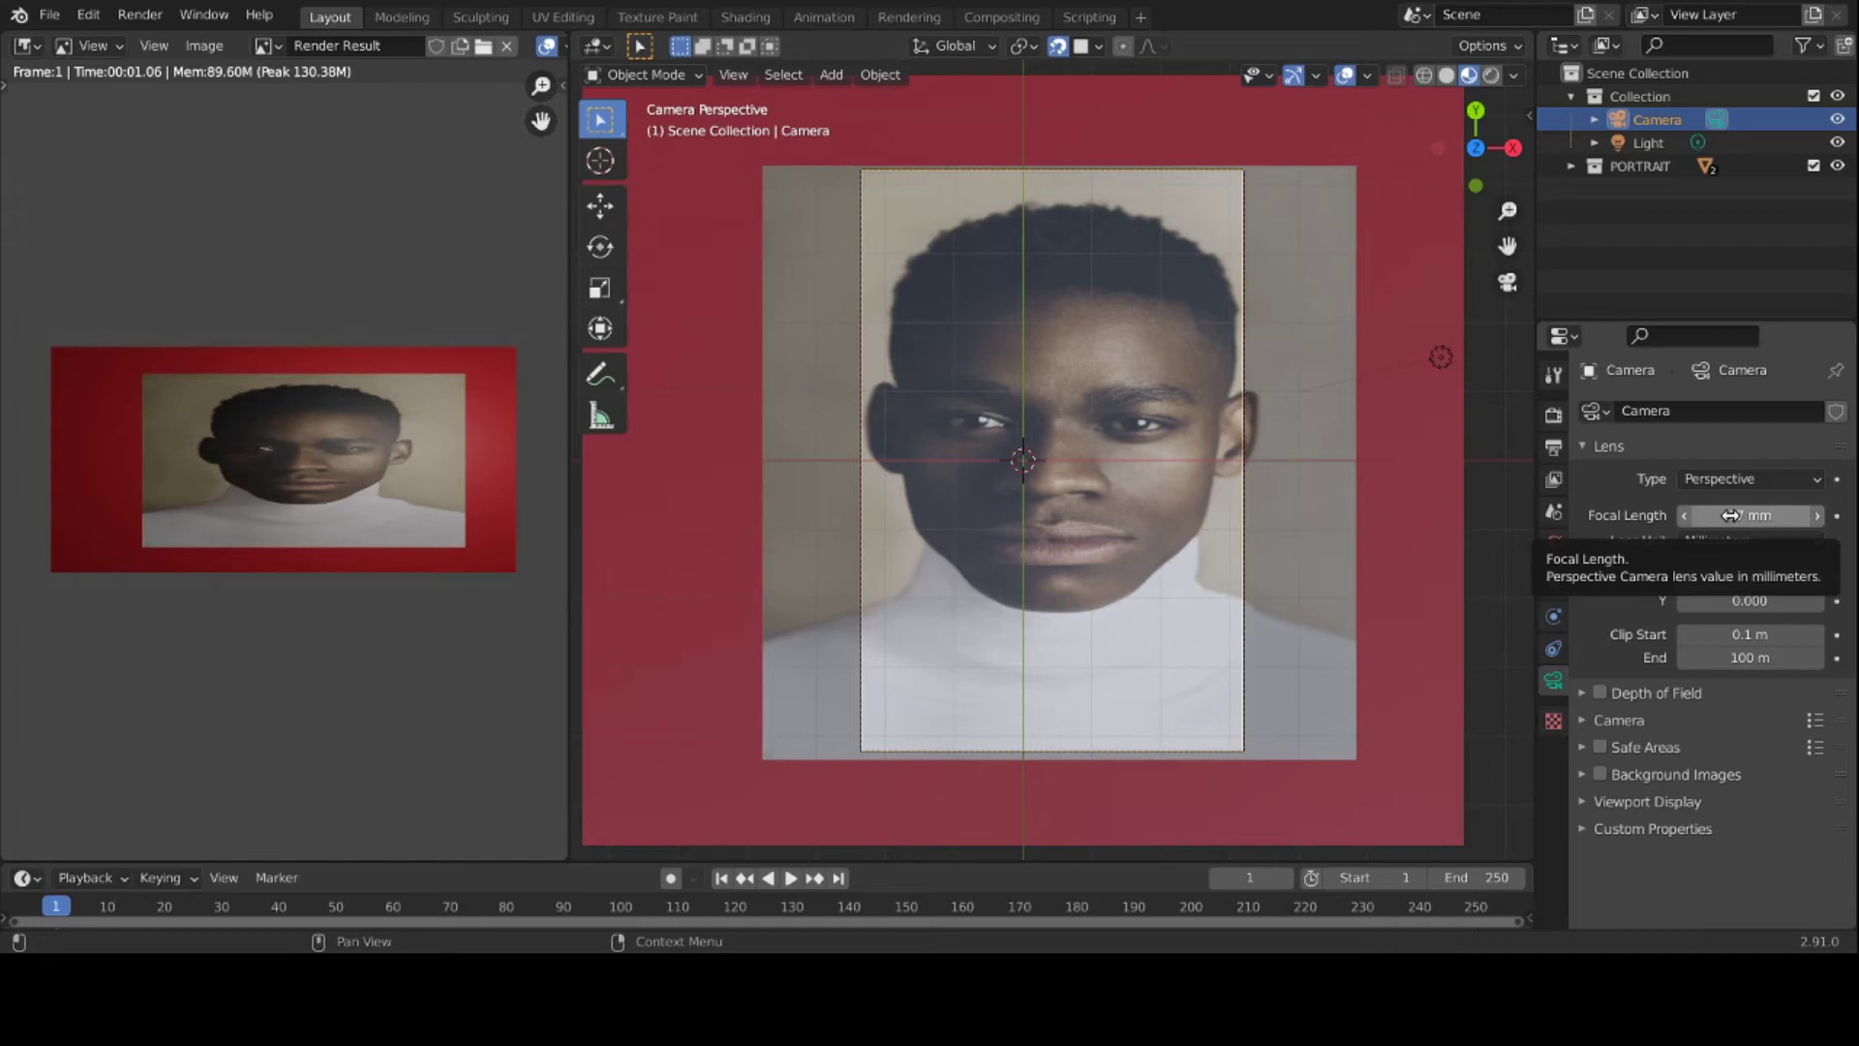
Step: Set the output resolution to 1764 px wide and 1744 px high for a nearly square frame around the portrait
{"action": "left_click", "coordinate": [1554, 448]}
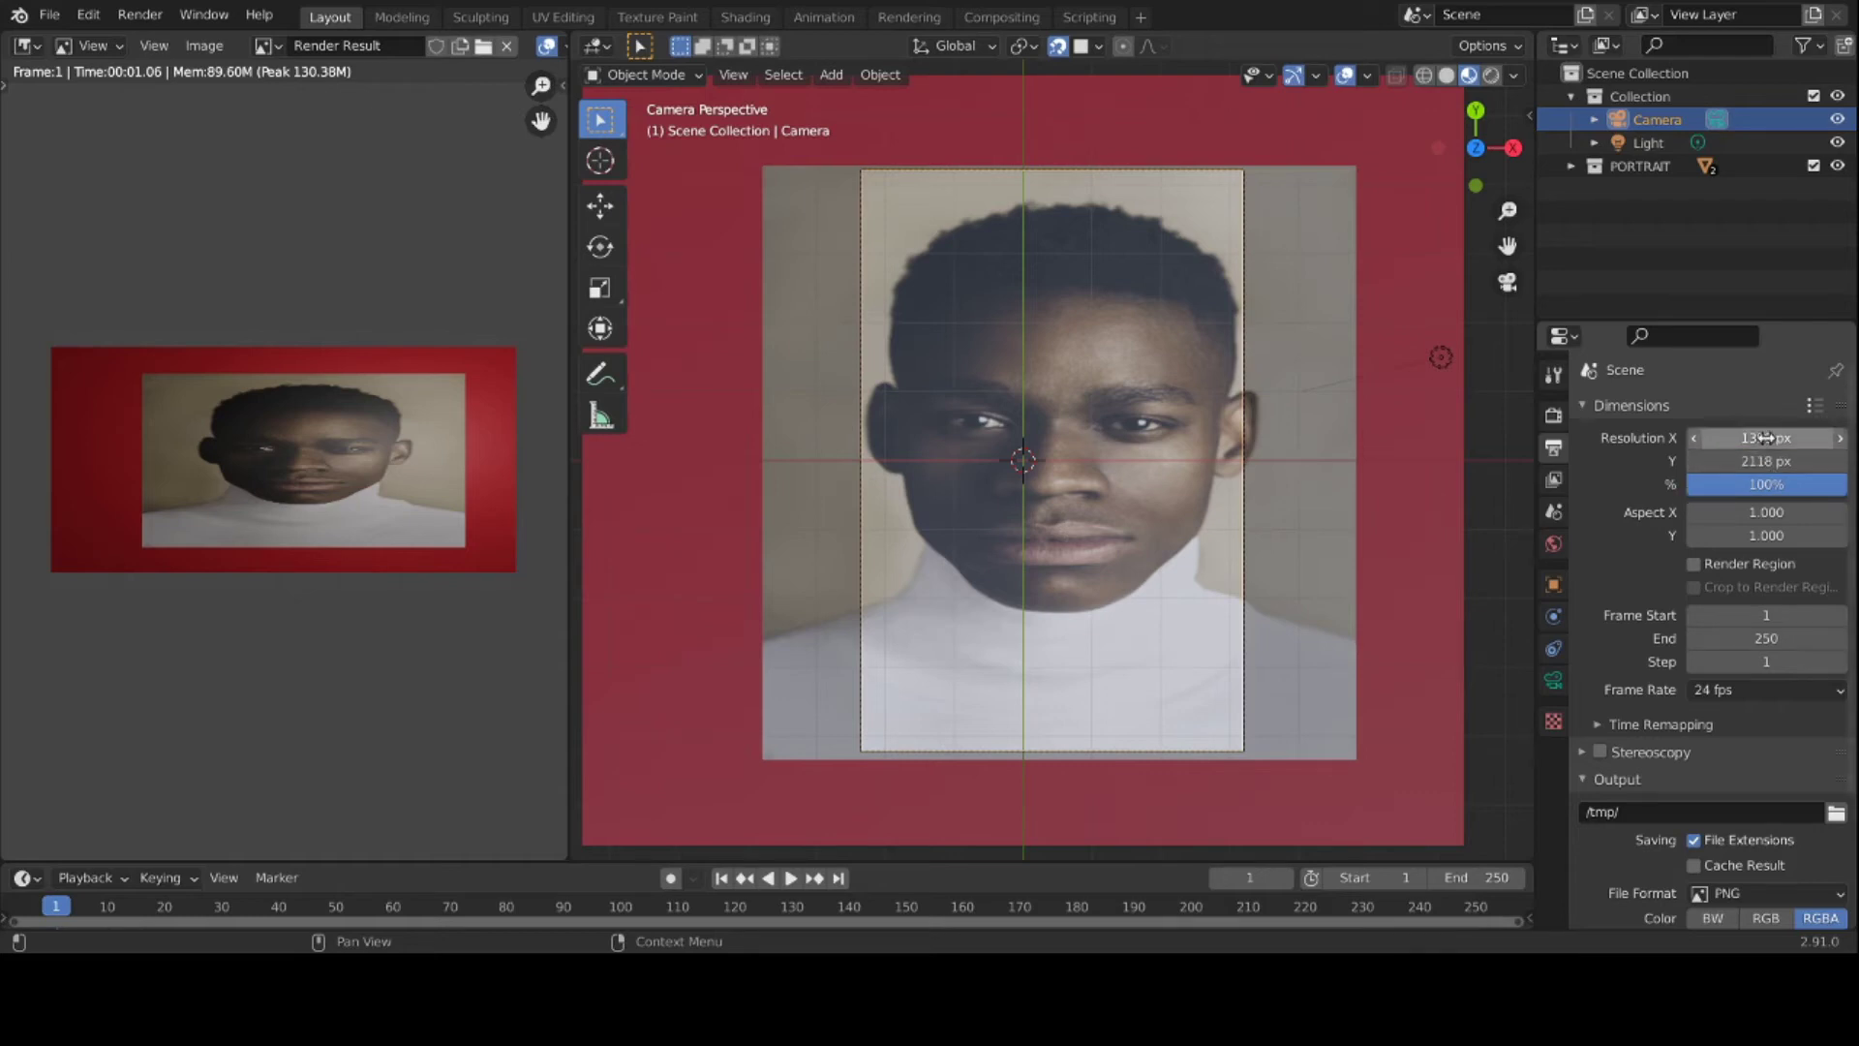
{"action": "mouse_move", "coordinate": [1766, 438]}
{"action": "left_mouse_down"}
{"action": "mouse_move", "coordinate": [1792, 437]}
{"action": "mouse_move", "coordinate": [1768, 461]}
{"action": "mouse_move", "coordinate": [1746, 461]}
{"action": "mouse_move", "coordinate": [1792, 434]}
{"action": "mouse_move", "coordinate": [1766, 460]}
{"action": "mouse_move", "coordinate": [1711, 460]}
{"action": "mouse_move", "coordinate": [1801, 438]}
{"action": "mouse_move", "coordinate": [1760, 465]}
{"action": "left_mouse_up"}
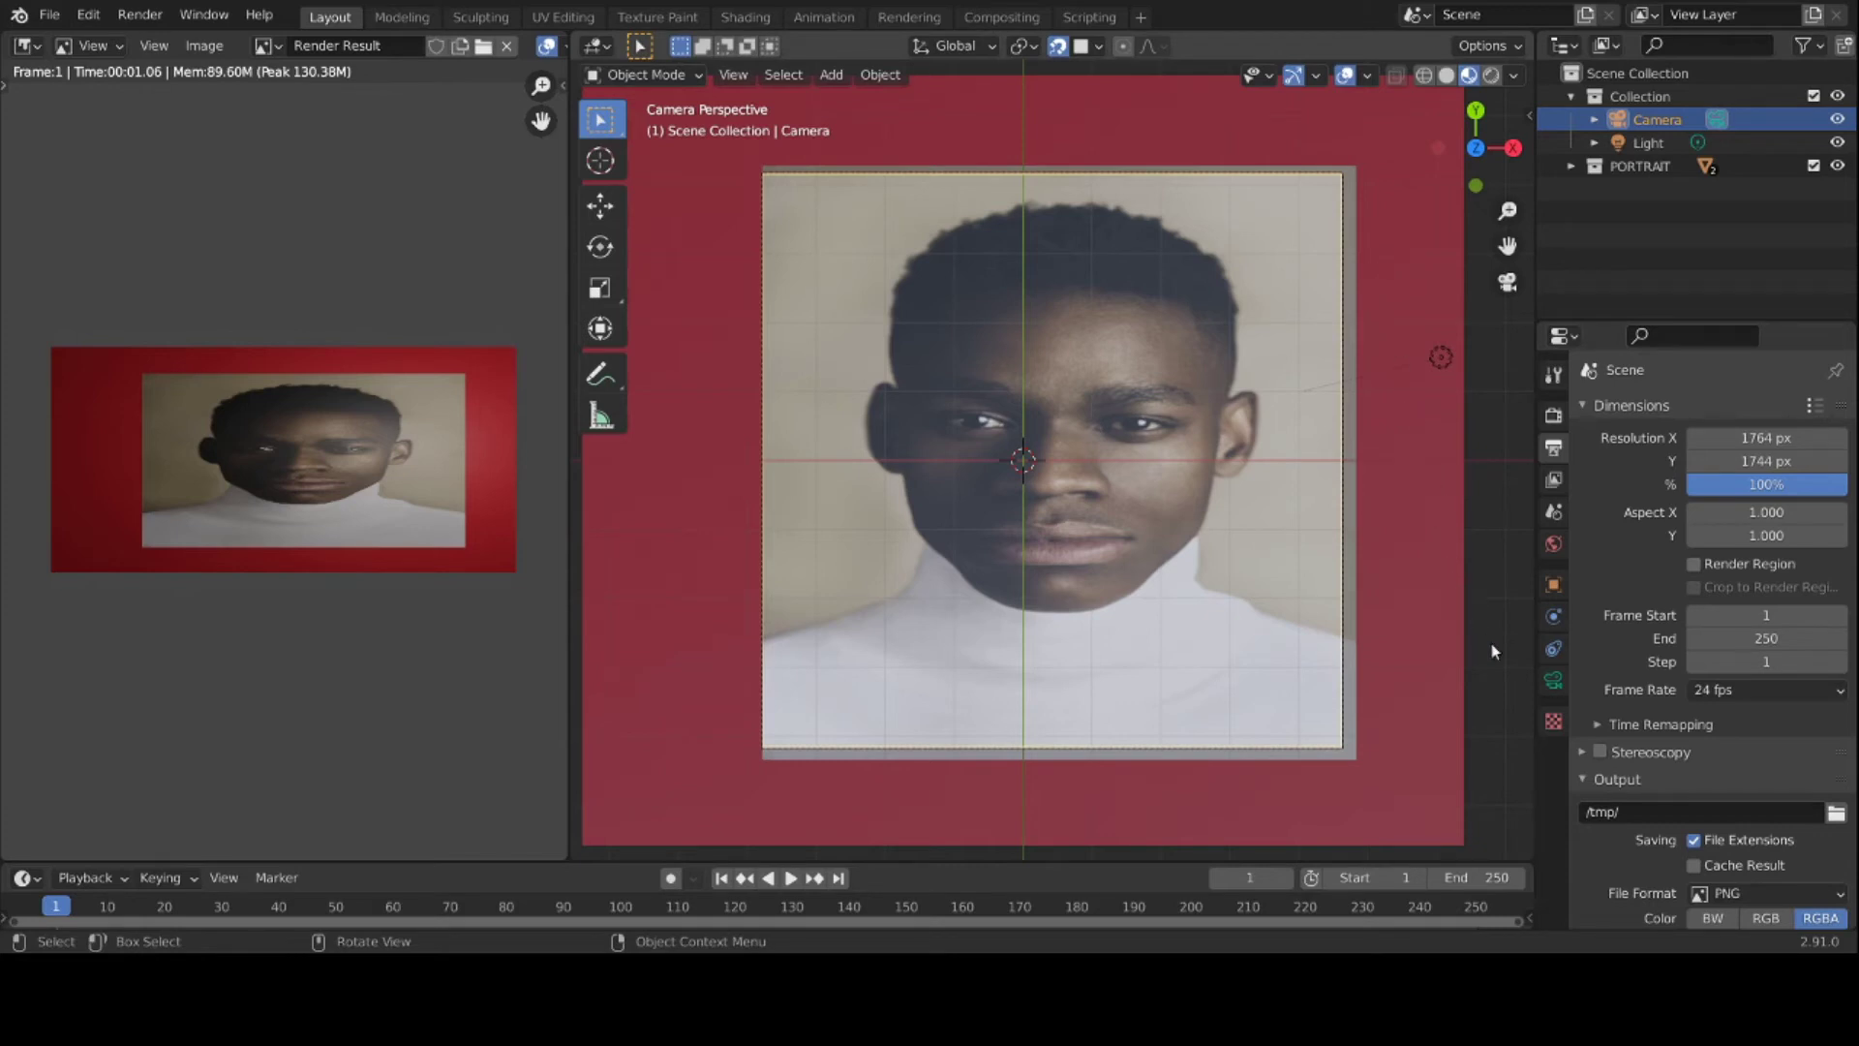
Step: Set the camera's Shift X to 0.070 and its focal length to 75 mm to frame the portrait
{"action": "left_click", "coordinate": [1555, 684]}
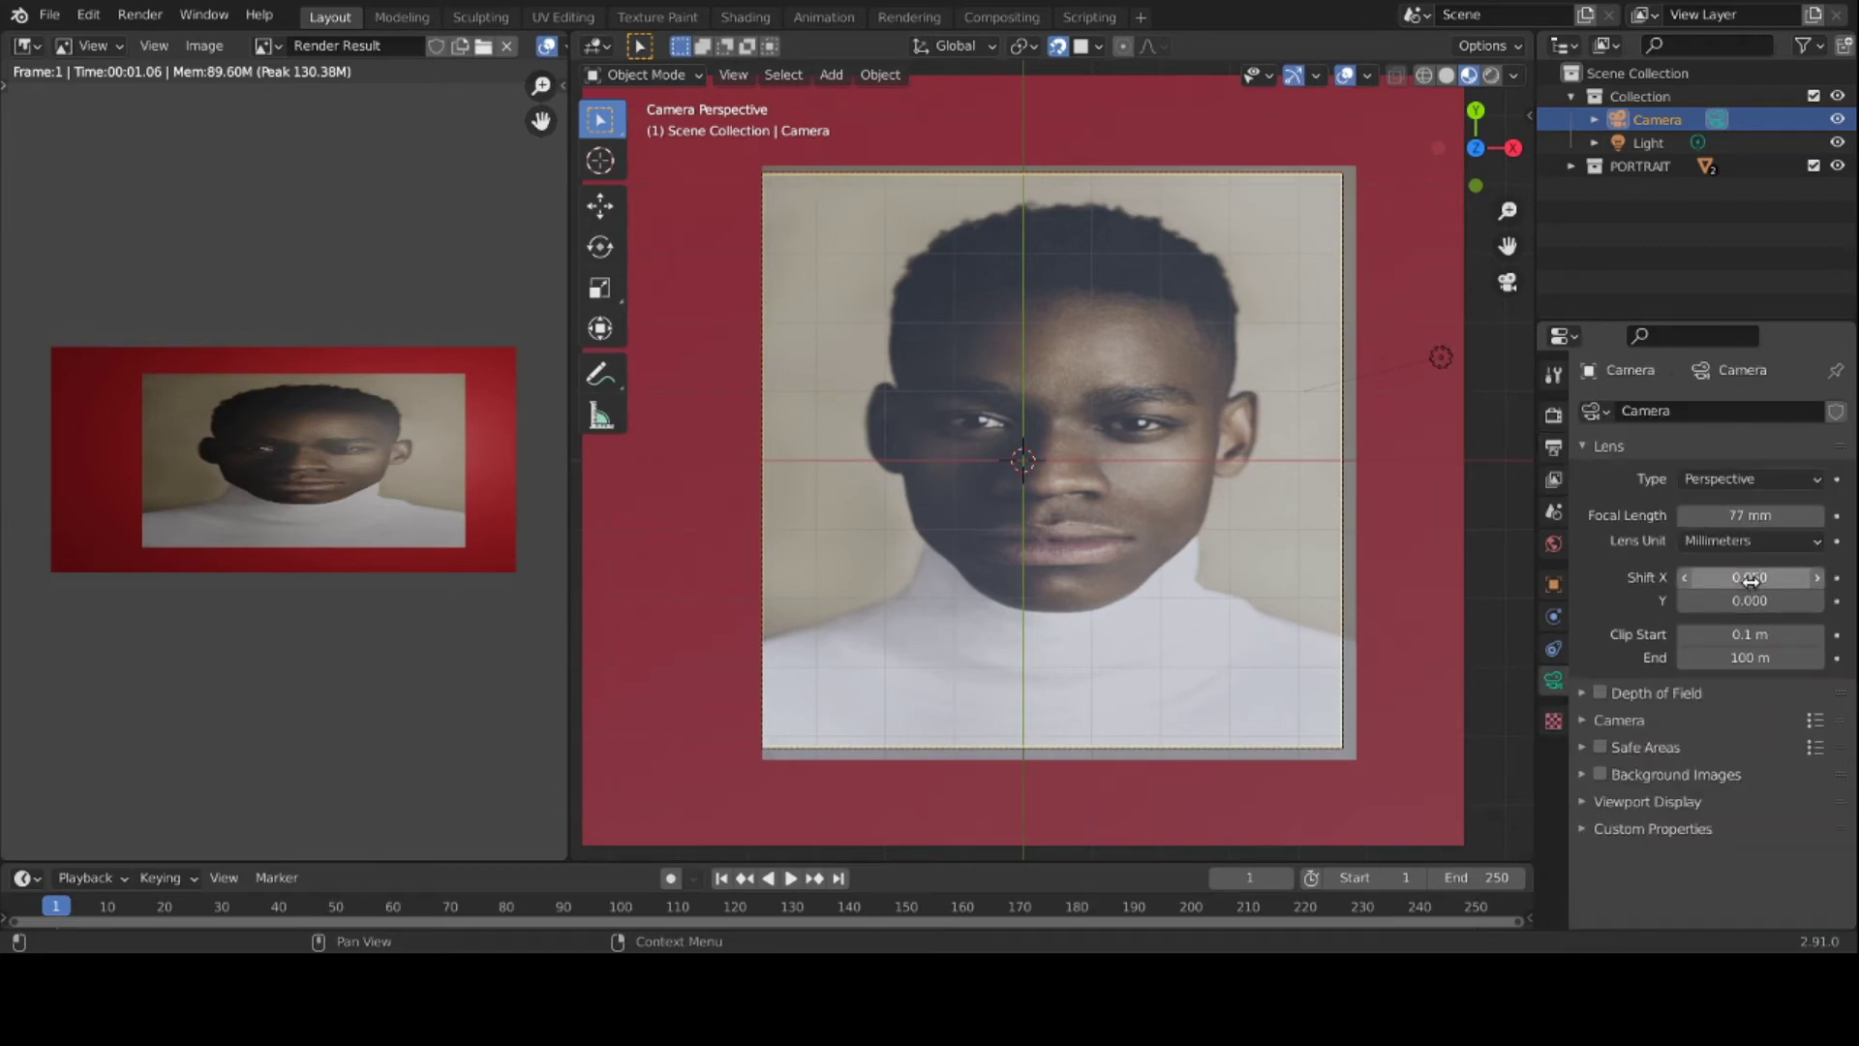
{"action": "mouse_move", "coordinate": [1743, 577]}
{"action": "left_mouse_down"}
{"action": "mouse_move", "coordinate": [1766, 577]}
{"action": "mouse_move", "coordinate": [1748, 581]}
{"action": "left_mouse_up"}
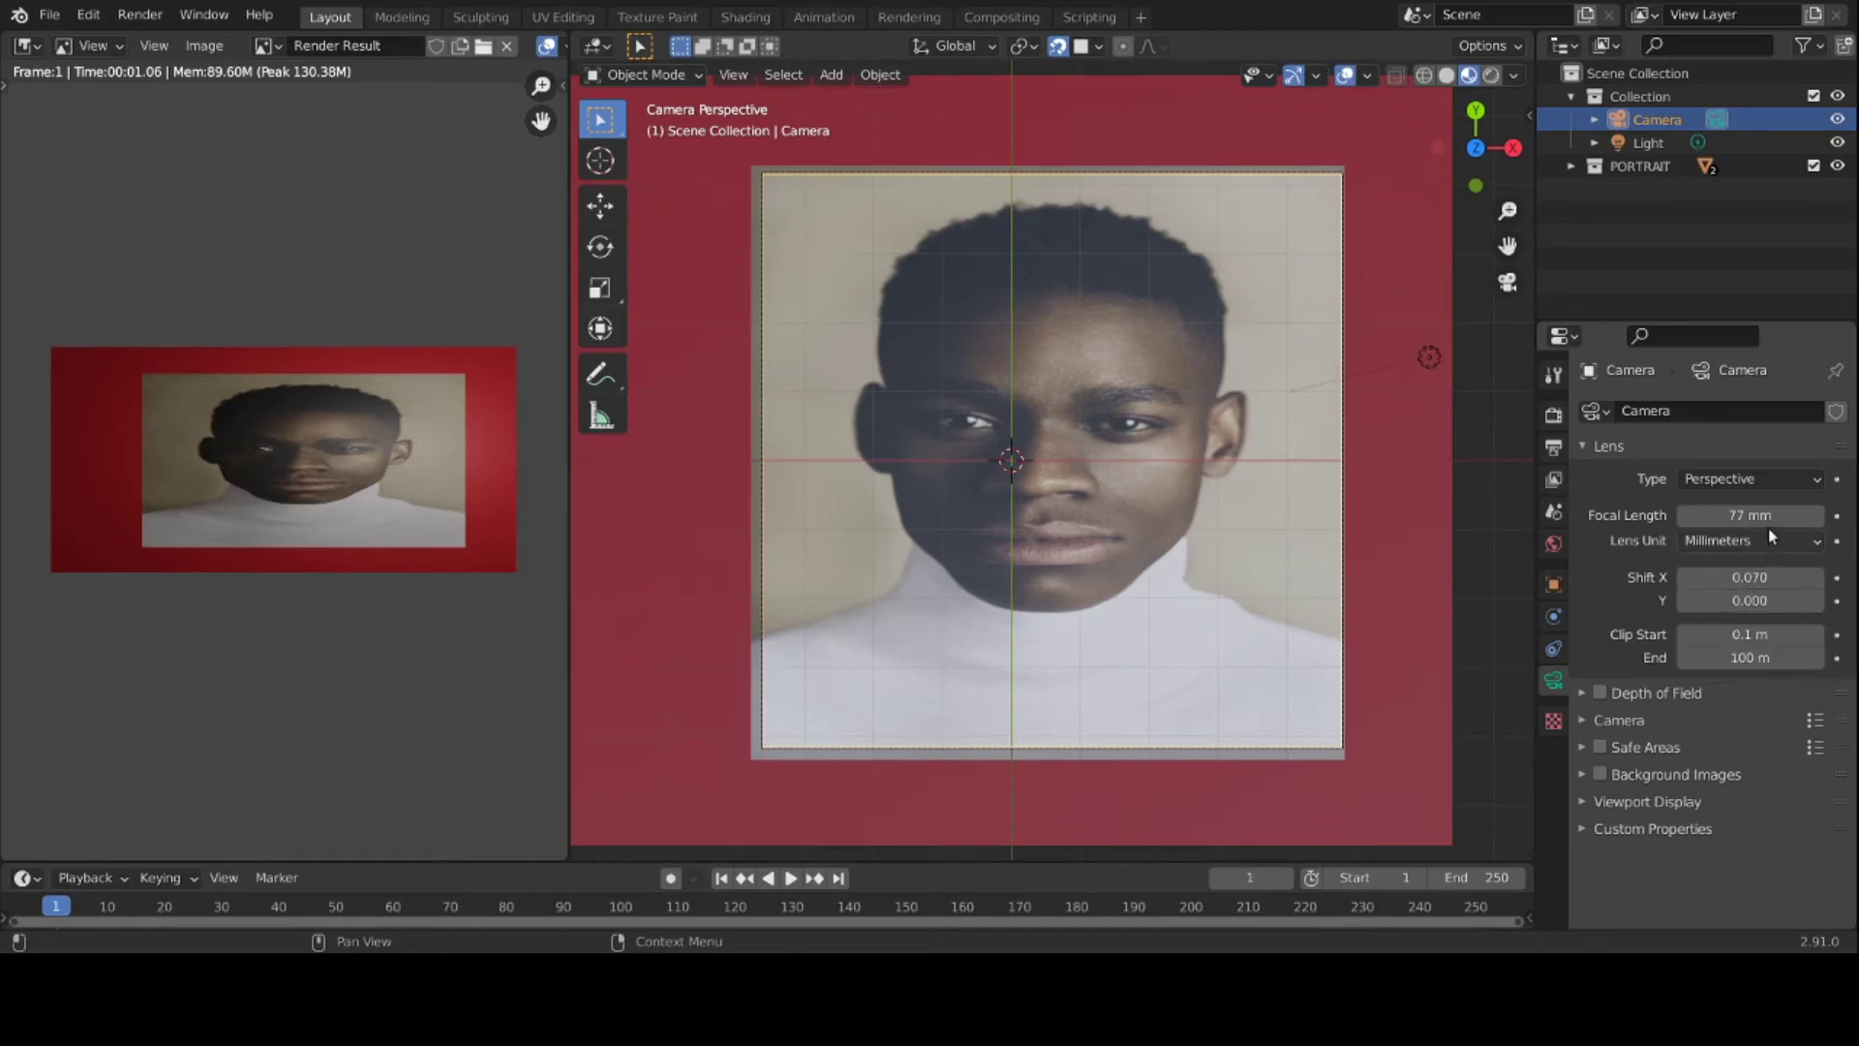
{"action": "left_click_drag", "start_coordinate": [1745, 516], "coordinate": [1735, 516]}
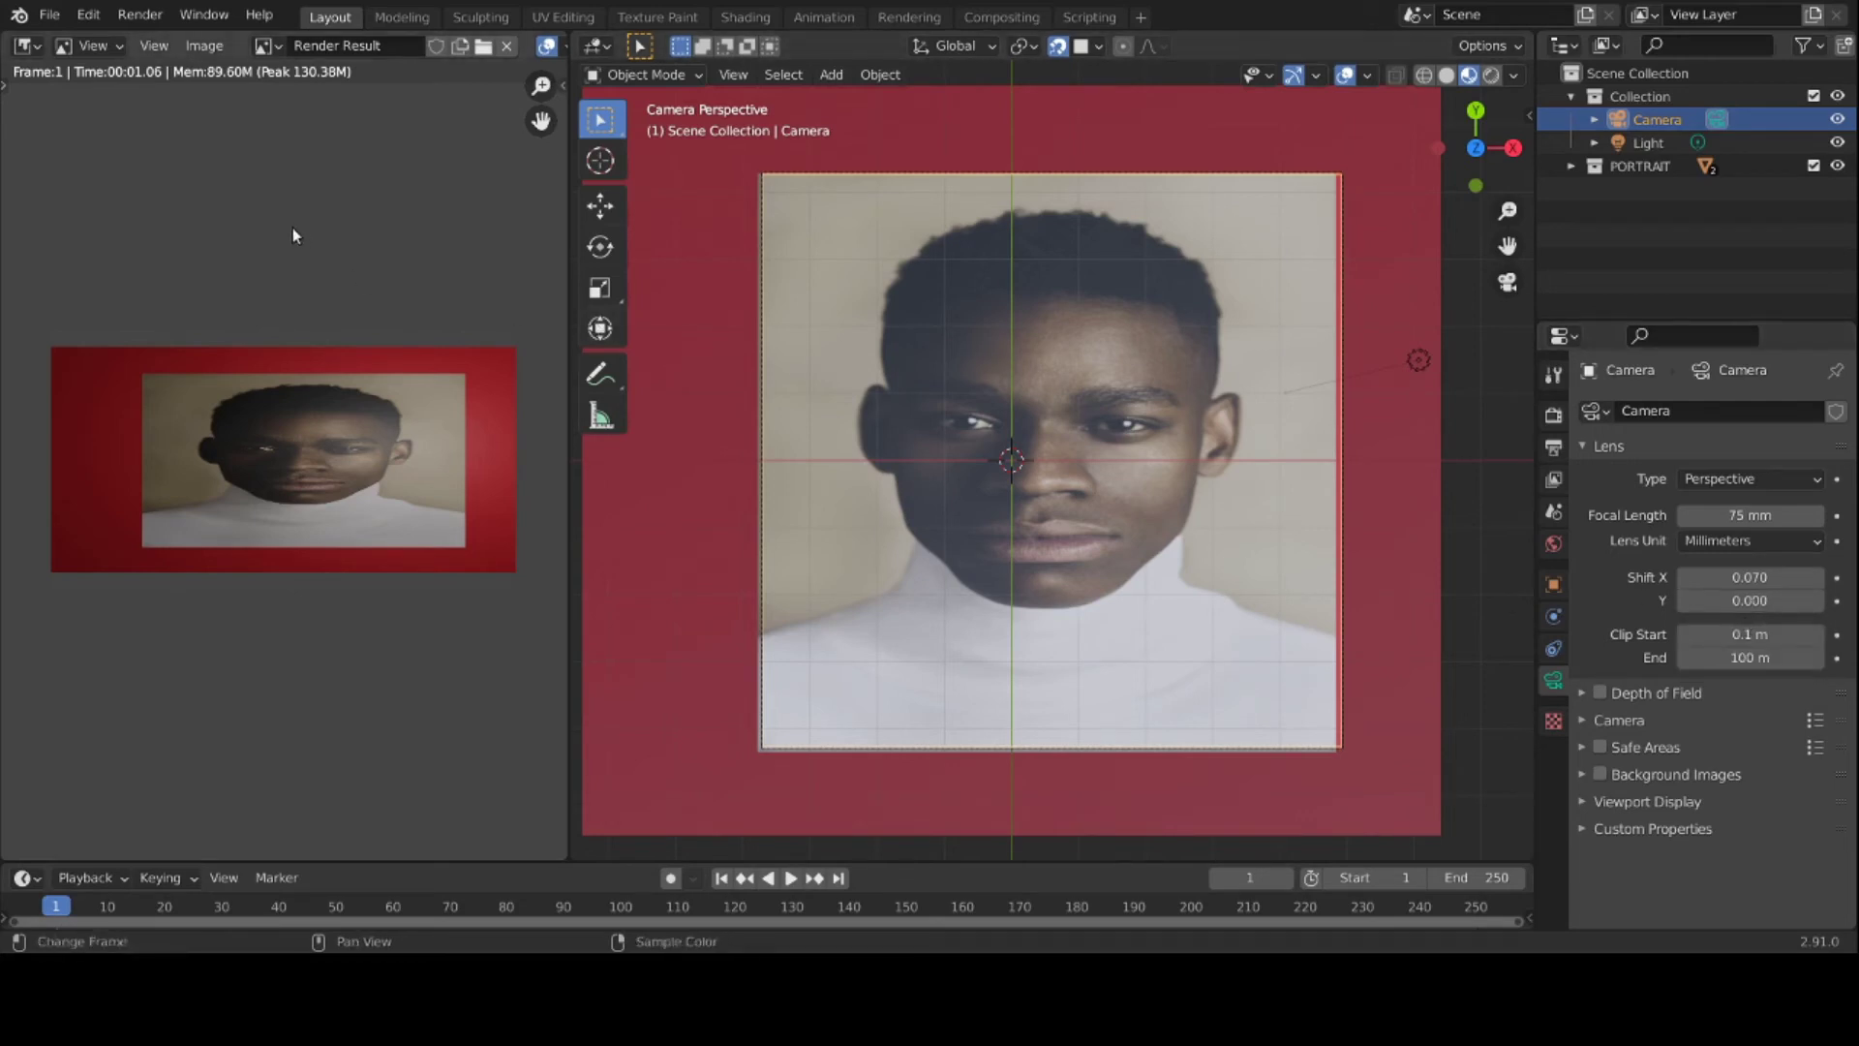
Step: Render the image from the camera and collapse the Dimensions section of the output properties
{"action": "left_click", "coordinate": [141, 15]}
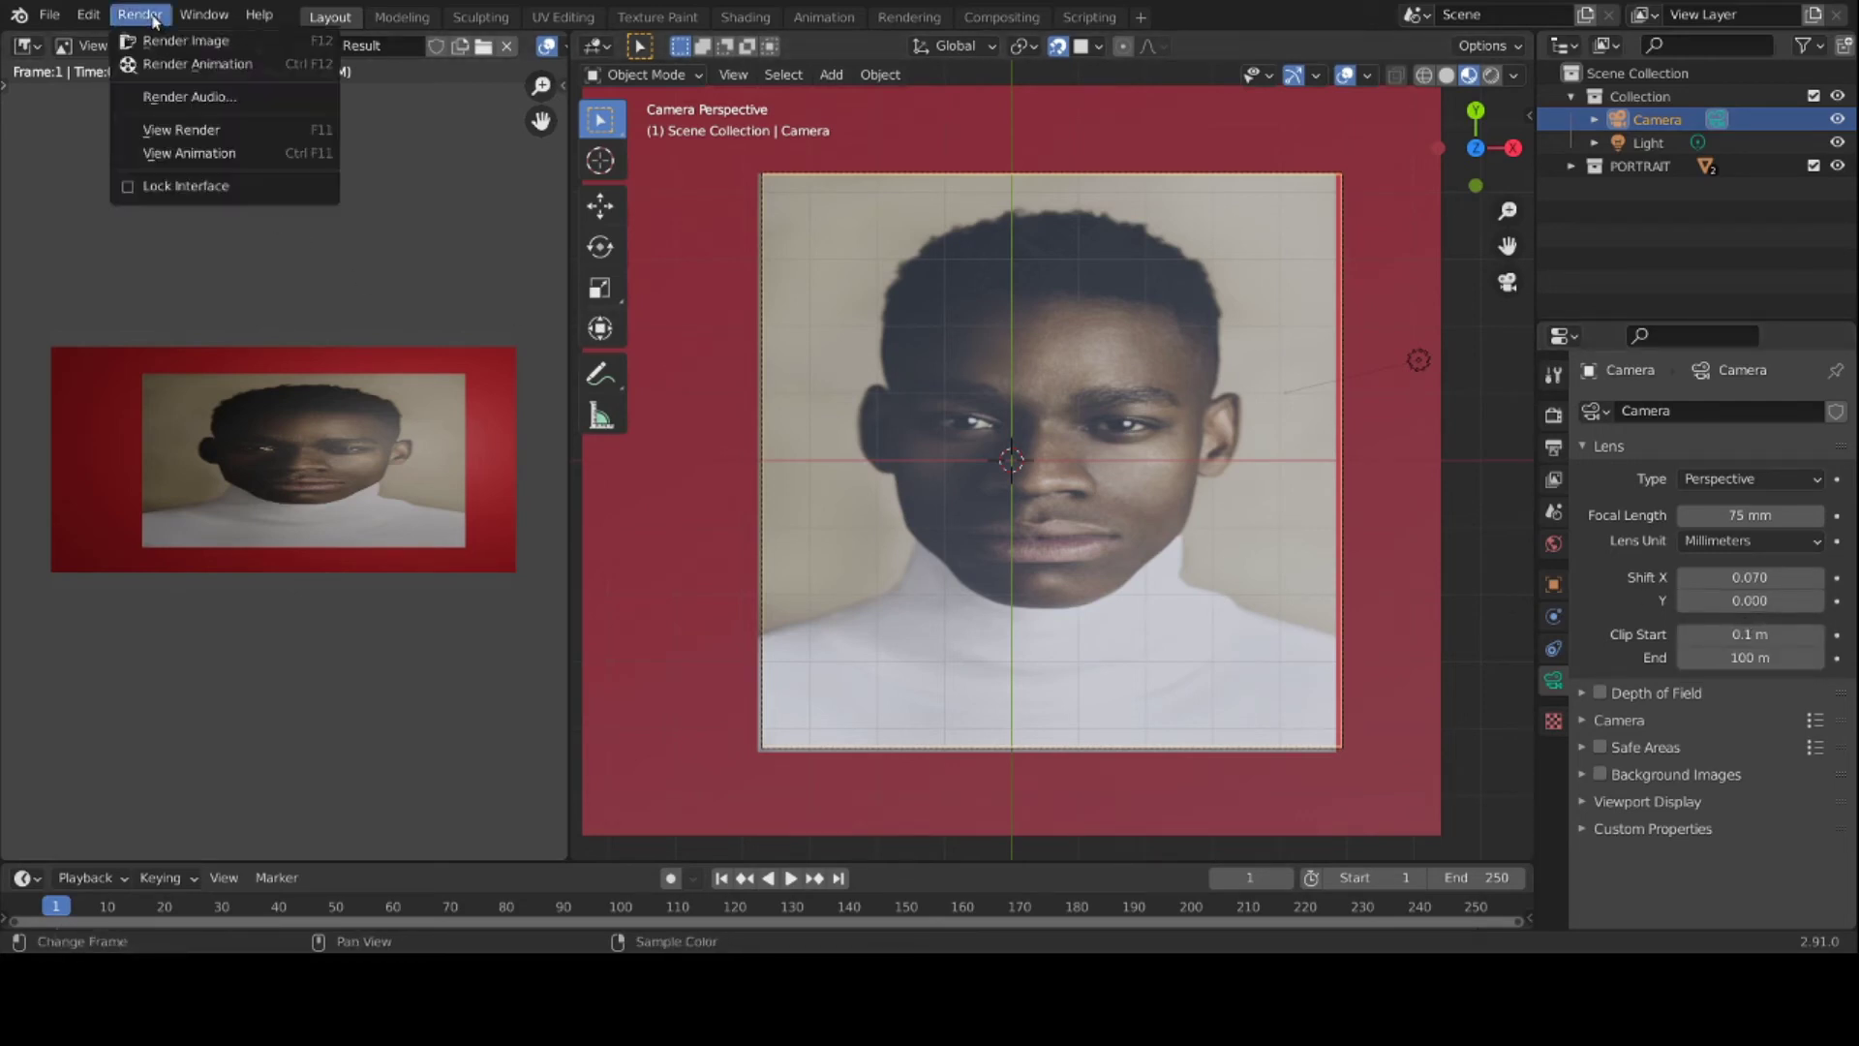
{"action": "left_click", "coordinate": [160, 42]}
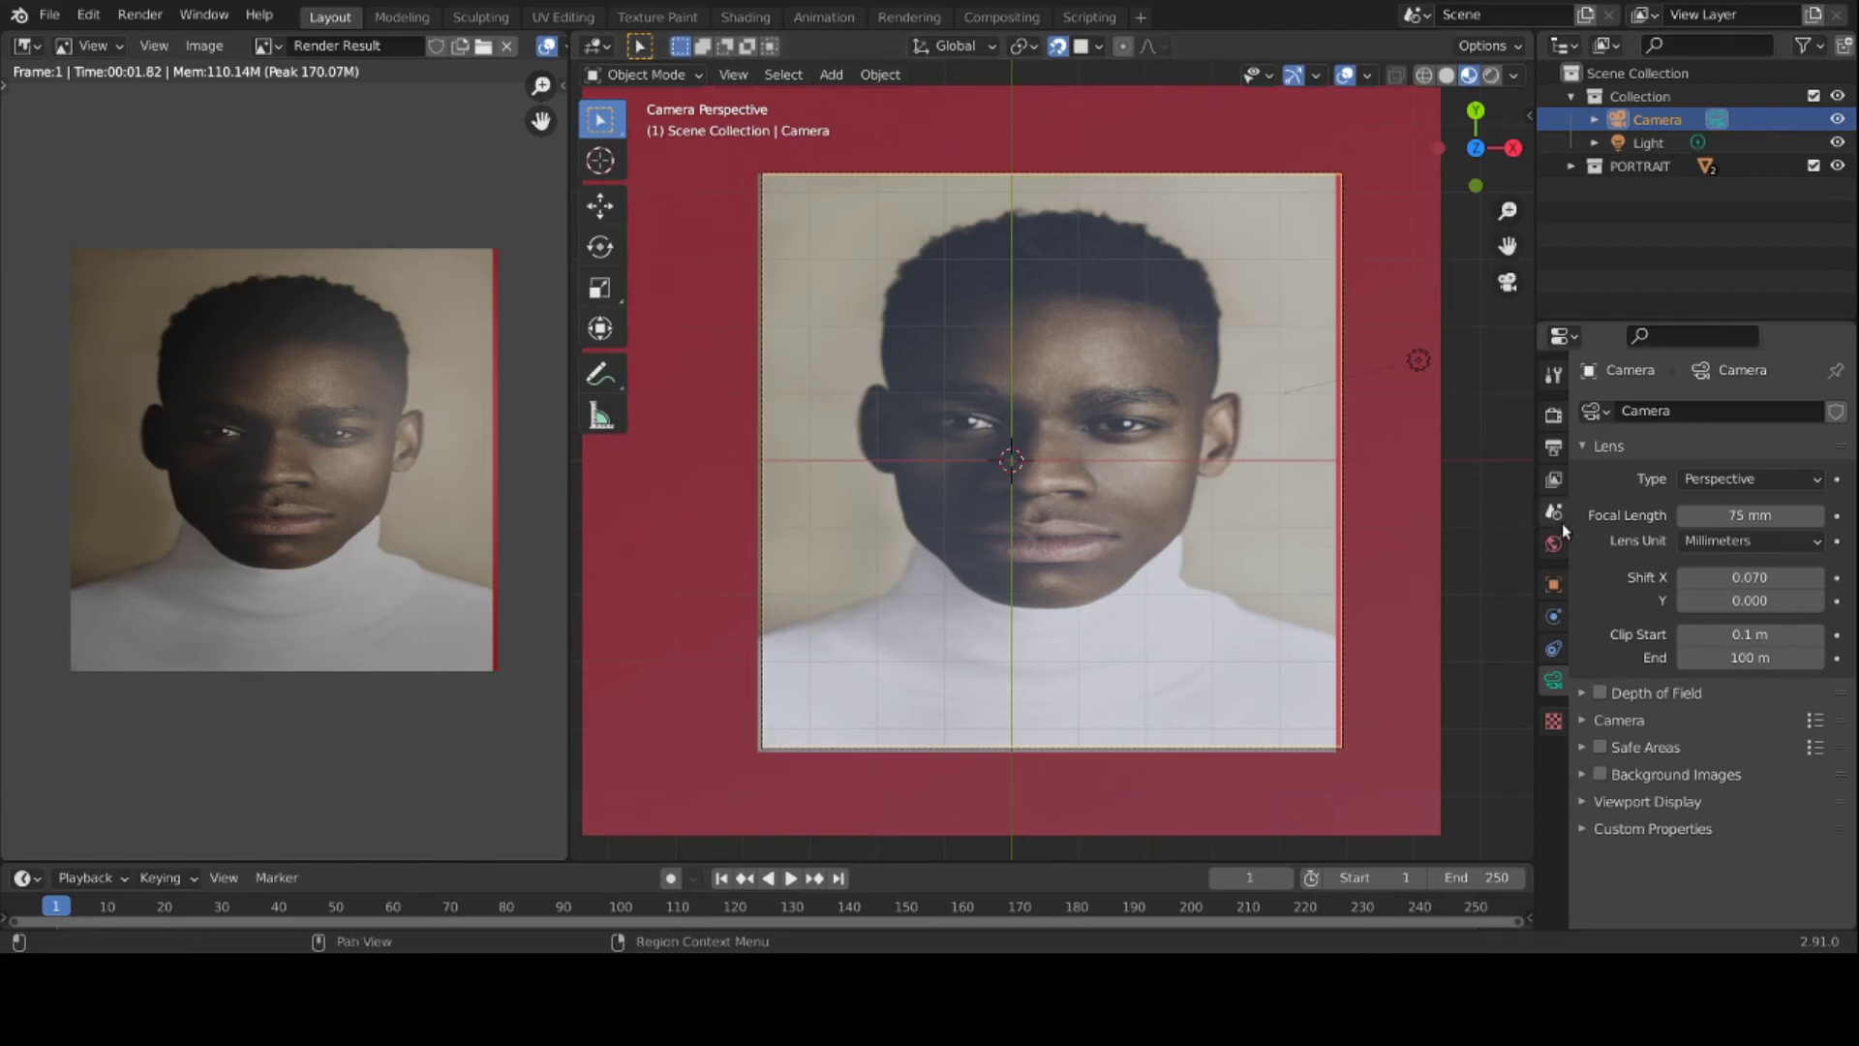
{"action": "left_click", "coordinate": [1554, 447]}
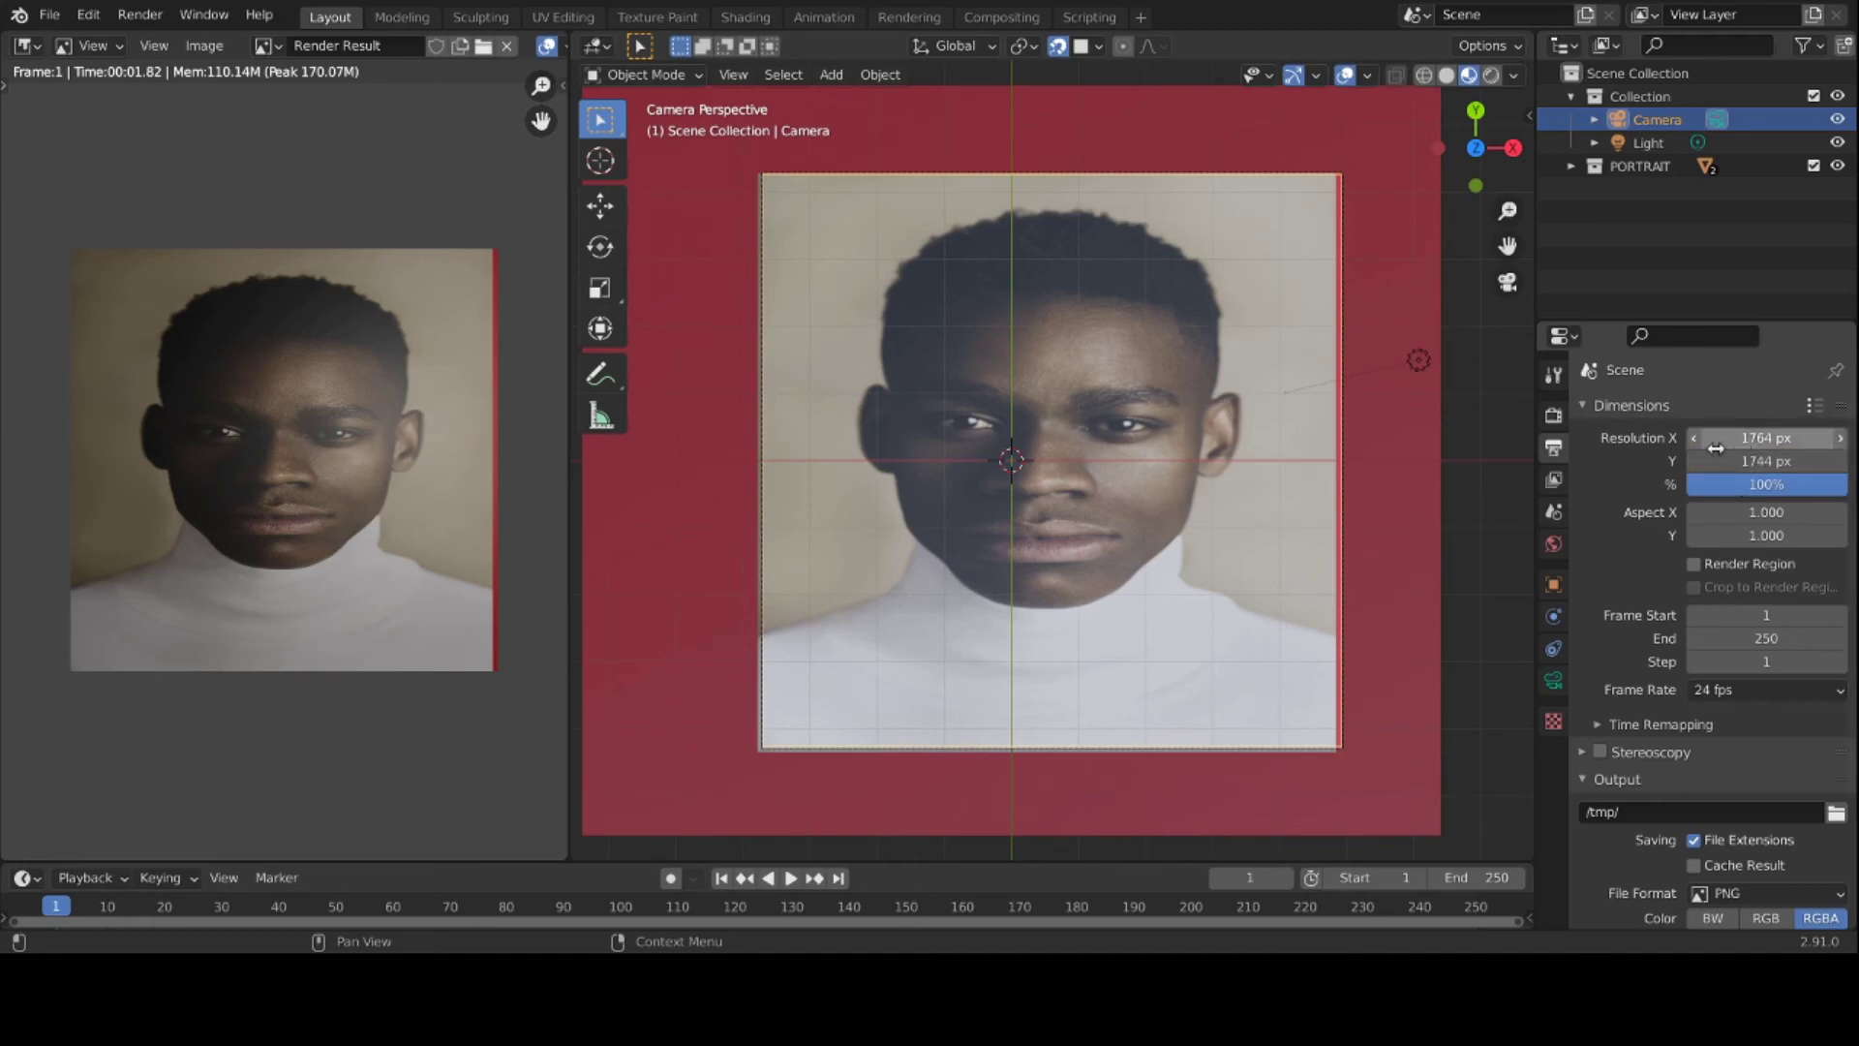
{"action": "left_click", "coordinate": [1585, 406]}
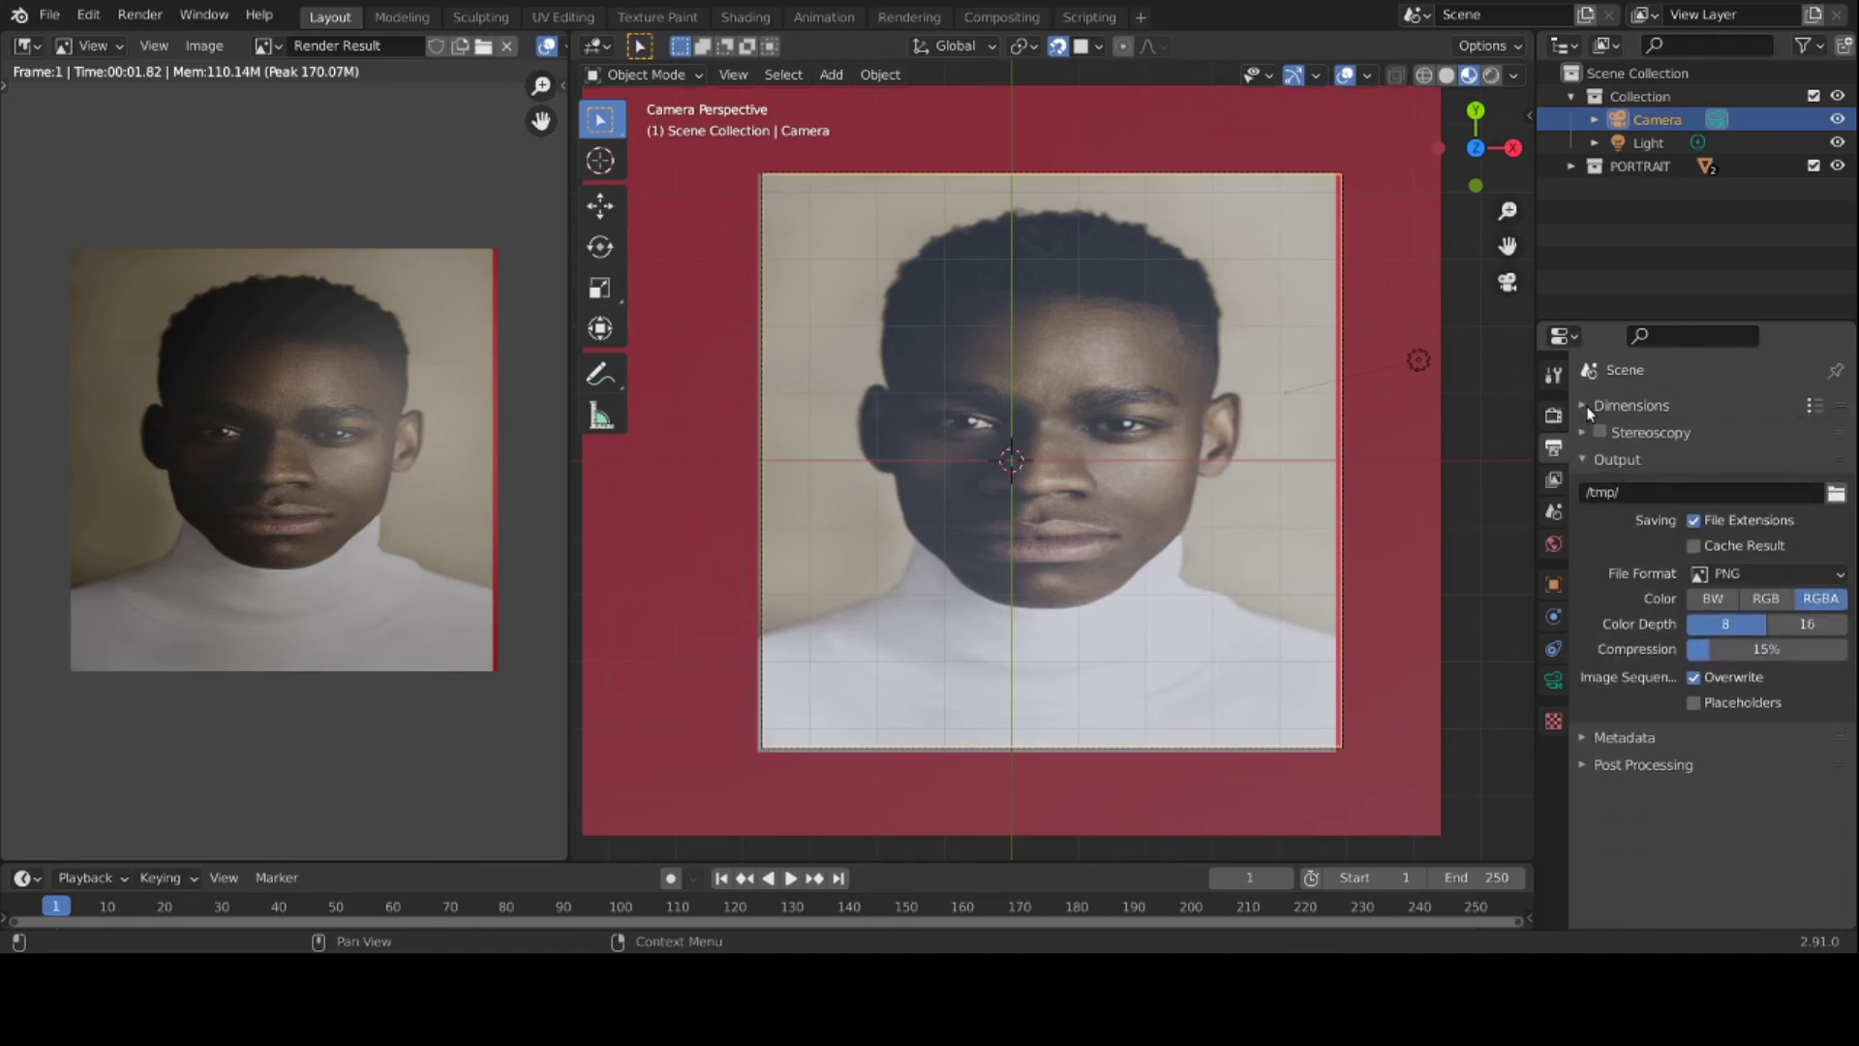